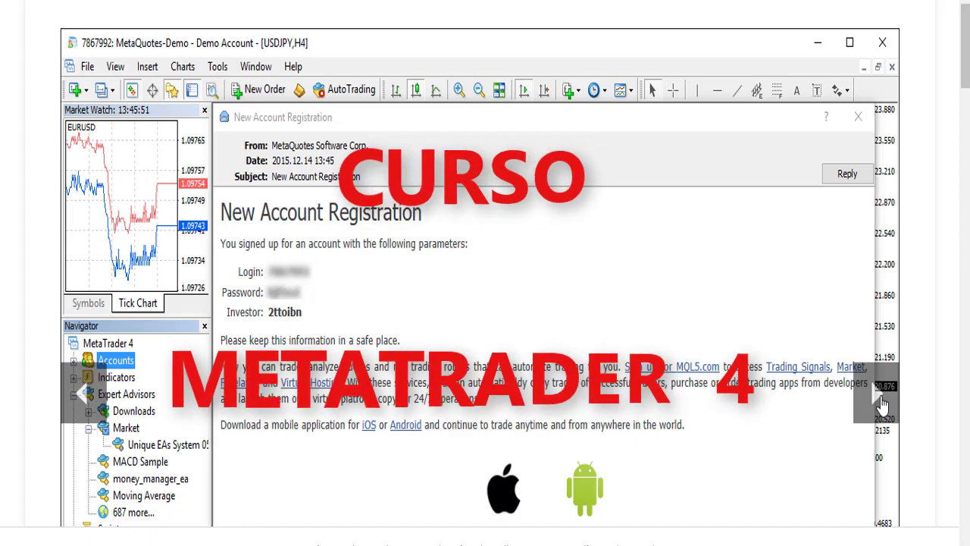
Step: Browse forward through the web page's MetaTrader 4 screenshot gallery to examine the platform's charts, orders, market and code editor views
{"action": "left_click", "coordinate": [882, 405]}
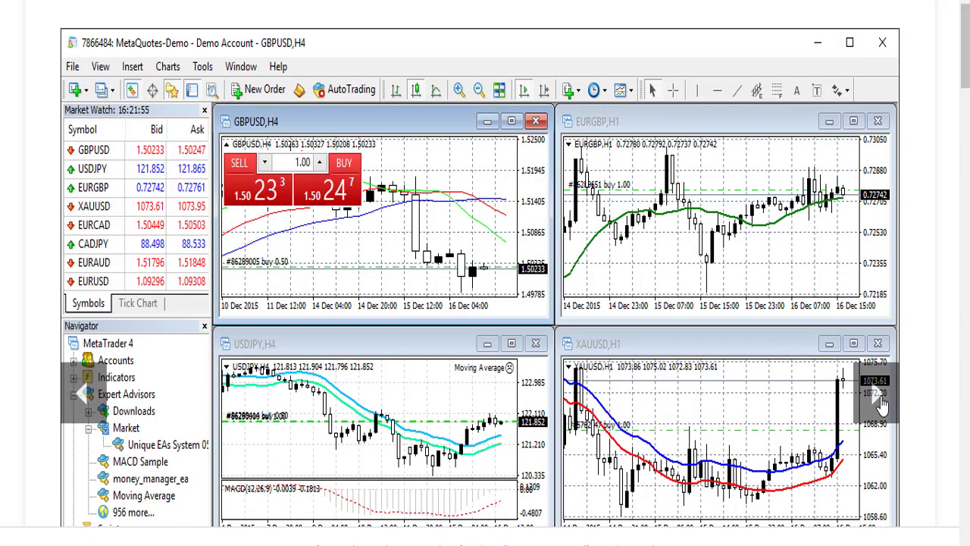
{"action": "left_click", "coordinate": [881, 406]}
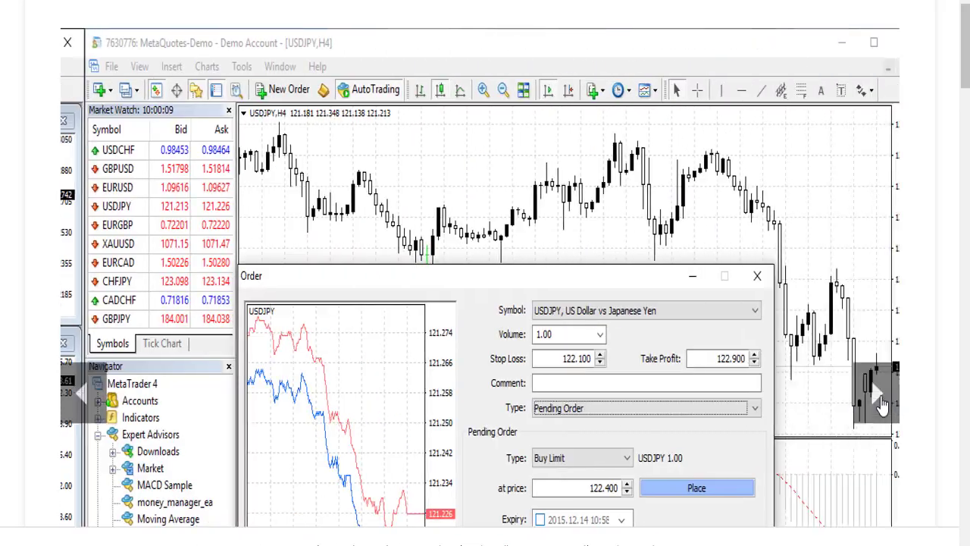
{"action": "left_click", "coordinate": [881, 395]}
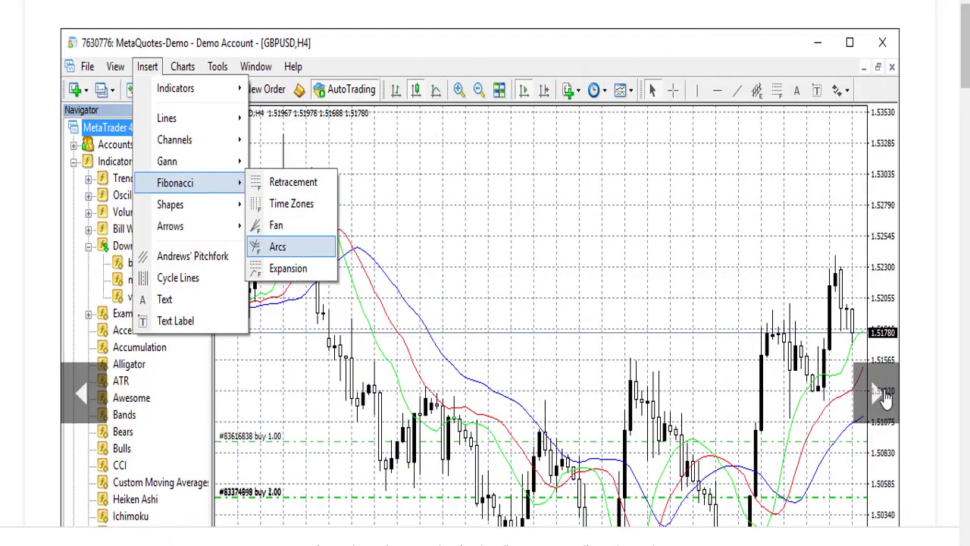
{"action": "left_click", "coordinate": [885, 400]}
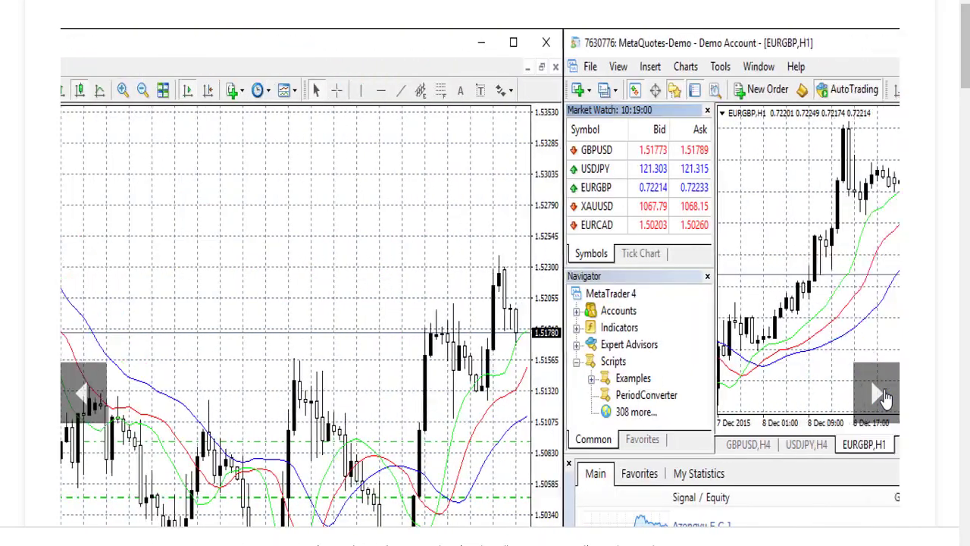
{"action": "left_click", "coordinate": [885, 395]}
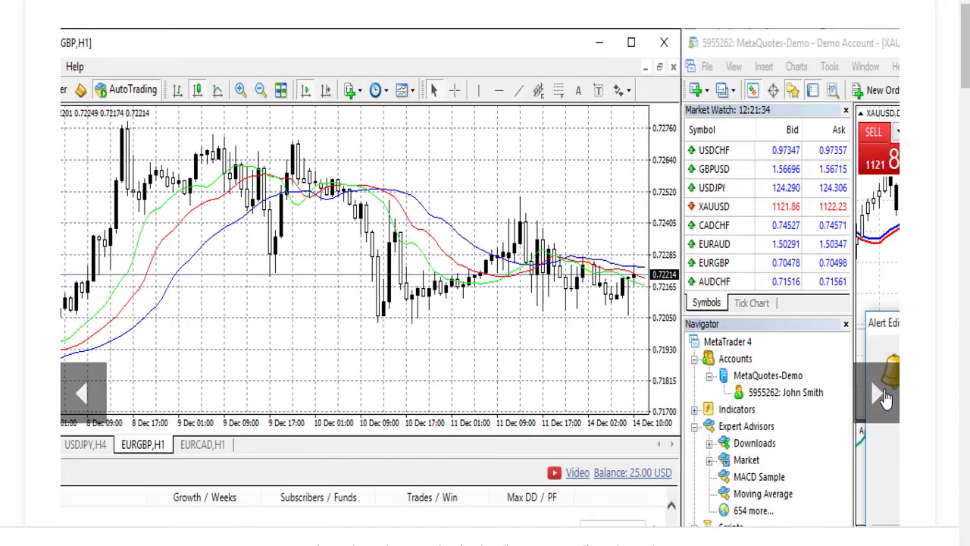
{"action": "left_click", "coordinate": [885, 396]}
{"action": "left_click", "coordinate": [885, 396]}
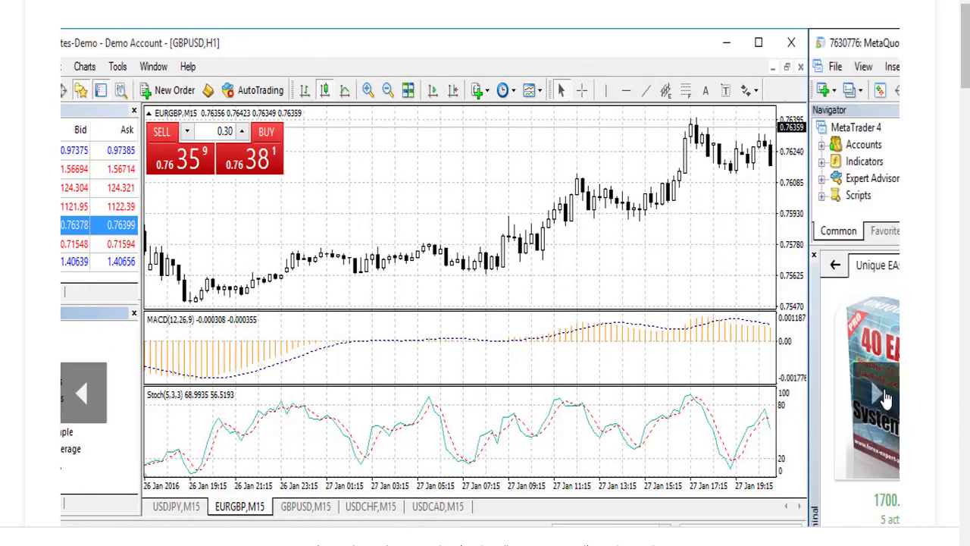
{"action": "left_click", "coordinate": [885, 396]}
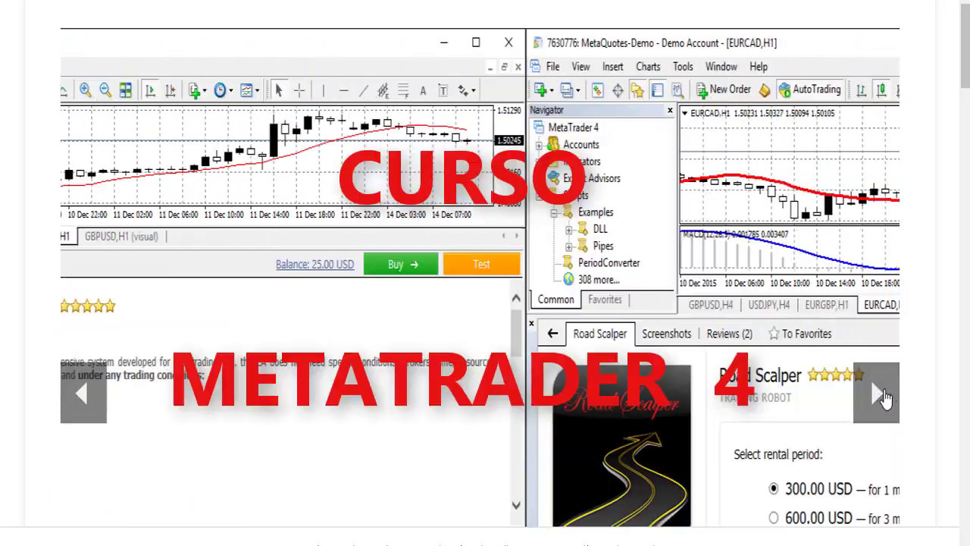
{"action": "left_click", "coordinate": [885, 397]}
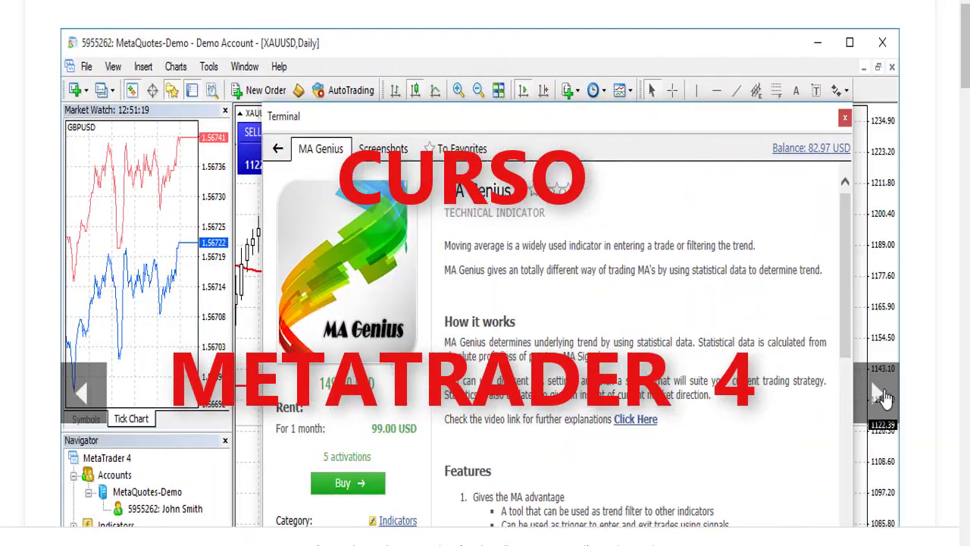
{"action": "left_click", "coordinate": [885, 396]}
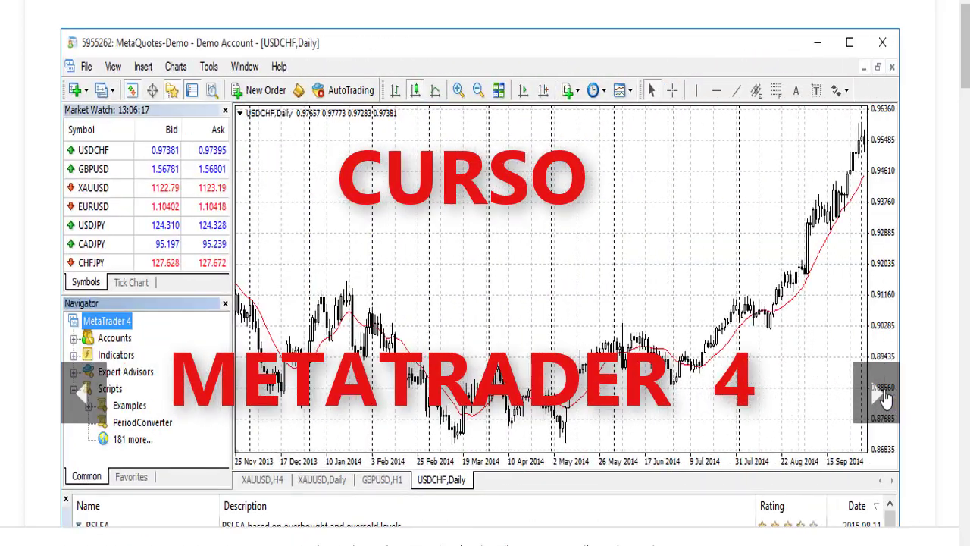
{"action": "left_click", "coordinate": [885, 396]}
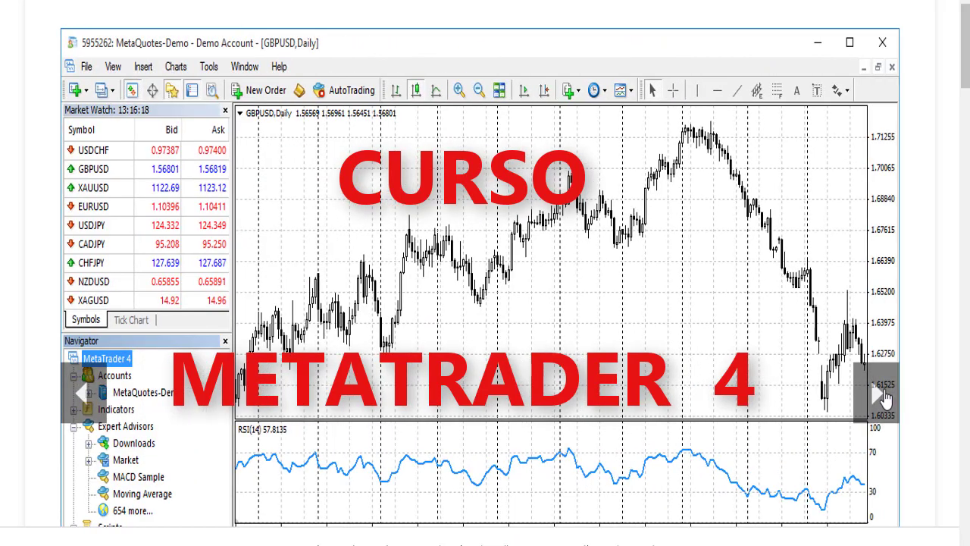
{"action": "left_click", "coordinate": [885, 396]}
{"action": "left_click", "coordinate": [885, 397]}
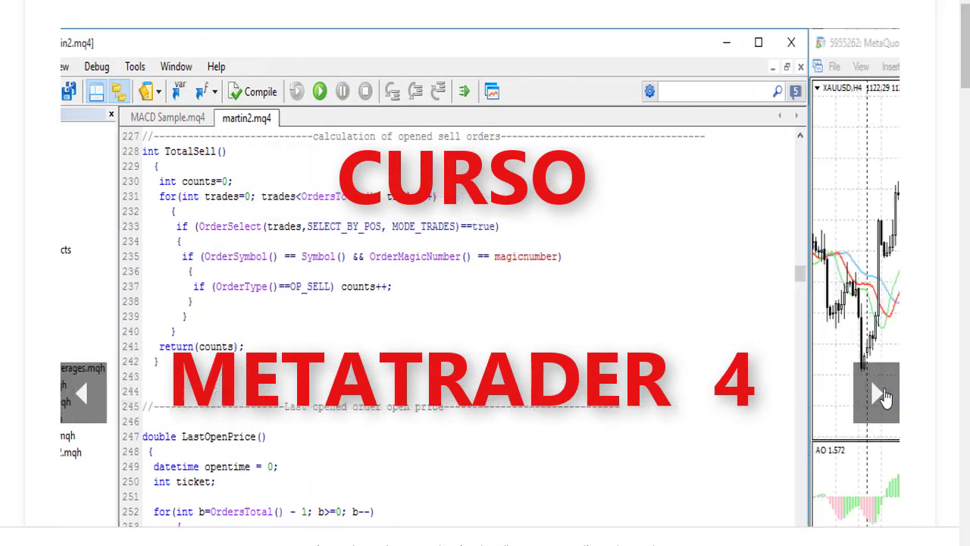
{"action": "left_click", "coordinate": [885, 396]}
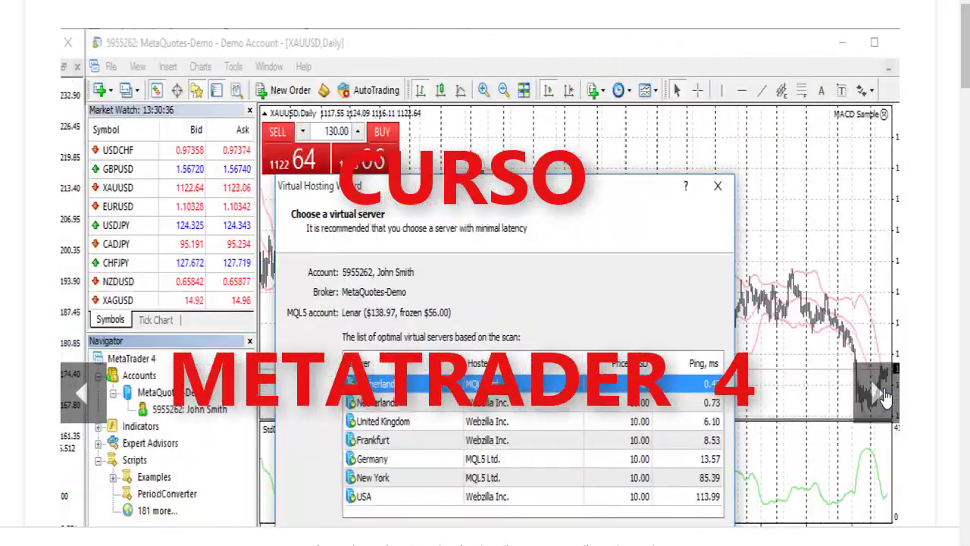
{"action": "mouse_move", "coordinate": [963, 60]}
{"action": "left_mouse_down"}
{"action": "mouse_move", "coordinate": [961, 206]}
{"action": "mouse_move", "coordinate": [961, 75]}
{"action": "left_mouse_up"}
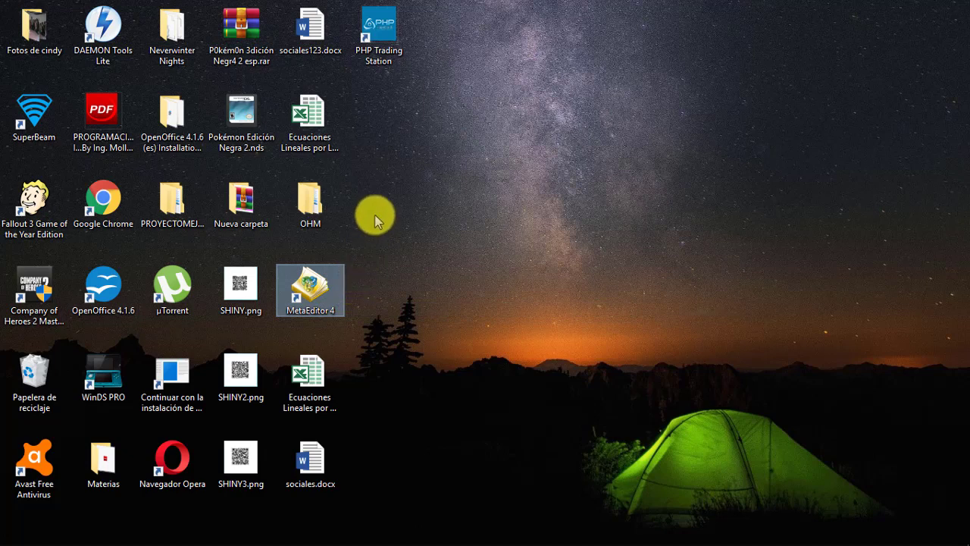
Step: Create a new folder on the desktop and name it "Plataforma de Trading"
{"action": "left_click", "coordinate": [331, 279]}
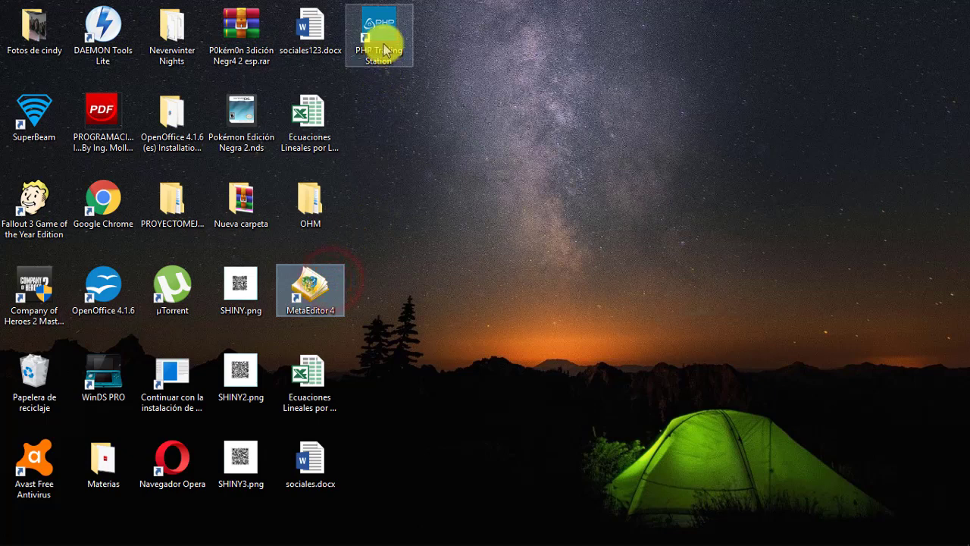
{"action": "right_click", "coordinate": [386, 119]}
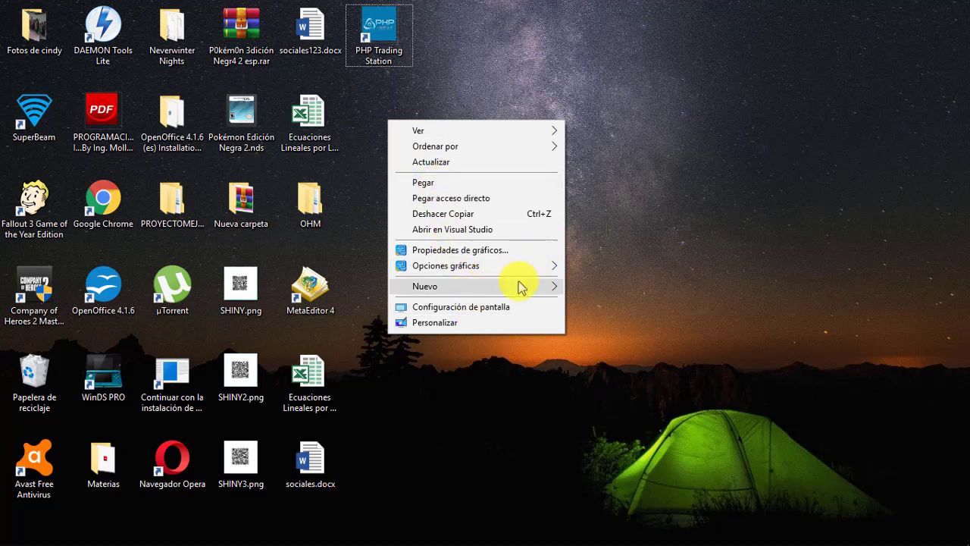
{"action": "mouse_move", "coordinate": [526, 290]}
{"action": "left_click", "coordinate": [615, 25]}
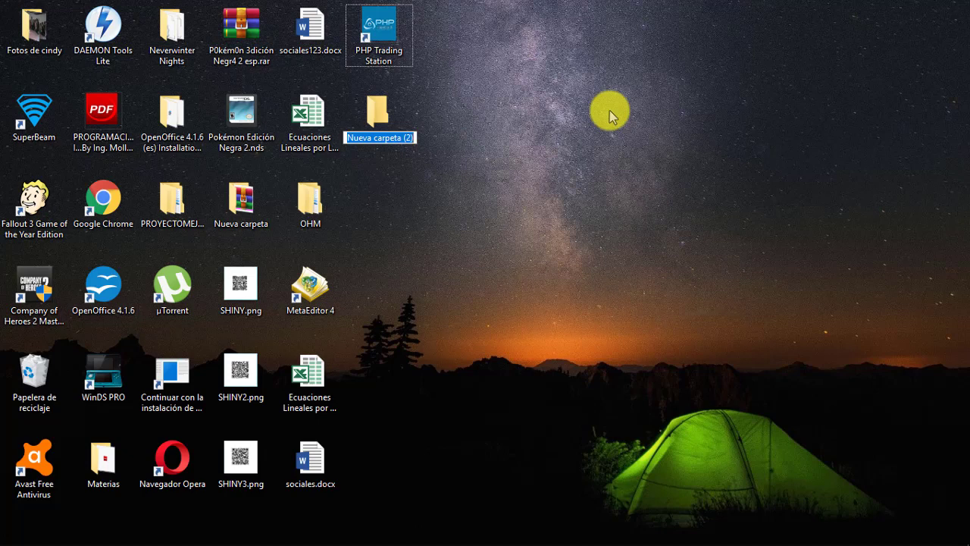
{"action": "type", "text": "Plataforma"}
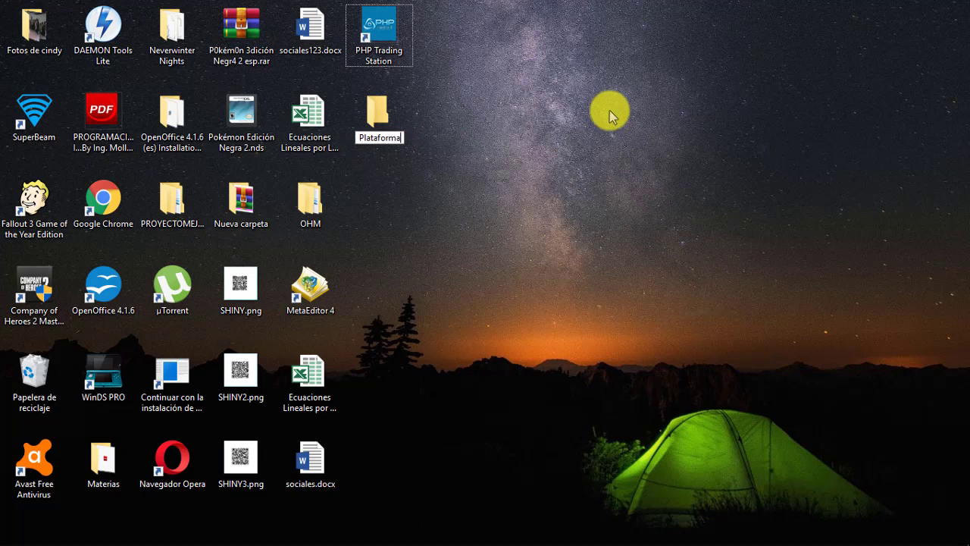
{"action": "type", "text": " Met"}
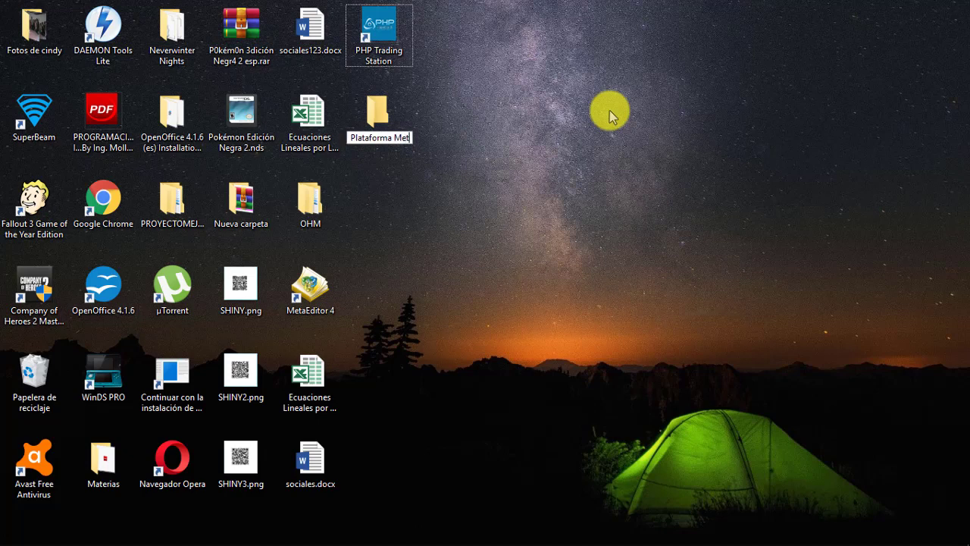
{"action": "key", "text": "BackSpace"}
{"action": "key", "text": "BackSpace"}
{"action": "key", "text": "BackSpace"}
{"action": "type", "text": "de Trading"}
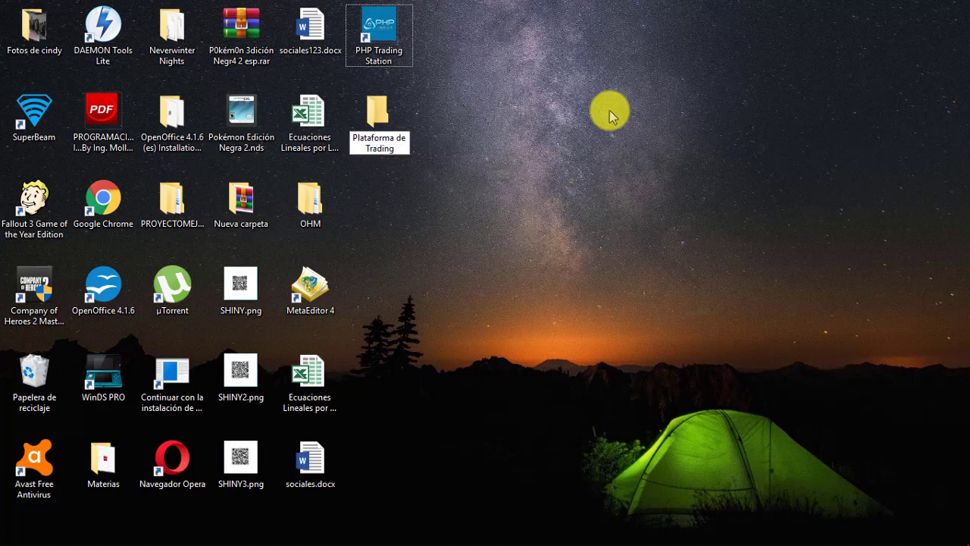
{"action": "left_click", "coordinate": [631, 74]}
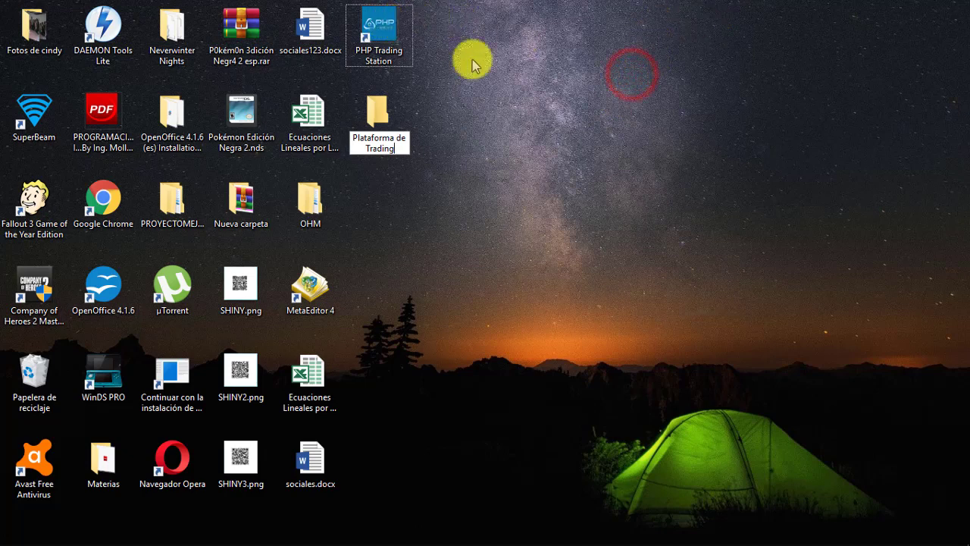
{"action": "left_click", "coordinate": [539, 78]}
Step: Cut the PHP Trading Station and MetaEditor 4 shortcuts from the desktop together
{"action": "left_click", "coordinate": [393, 25]}
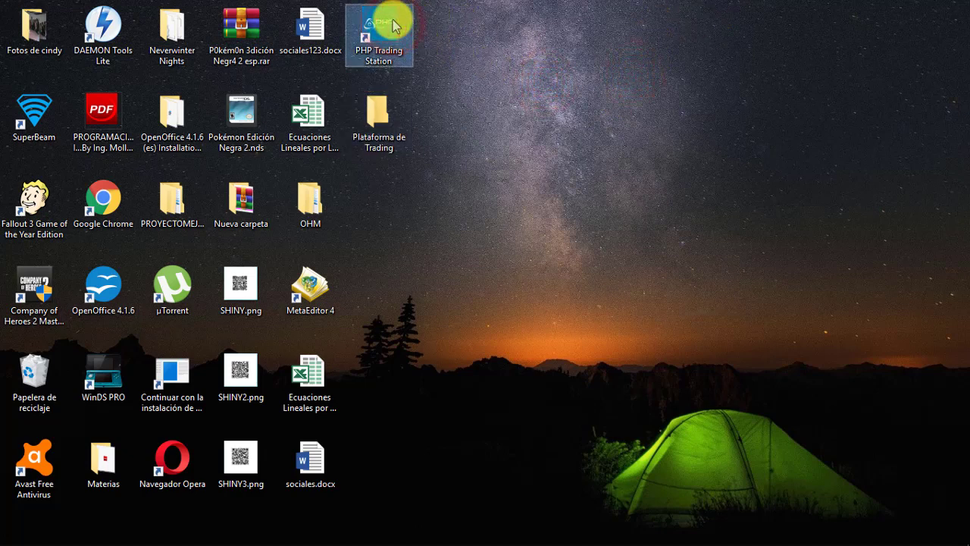
{"action": "left_click", "coordinate": [314, 281]}
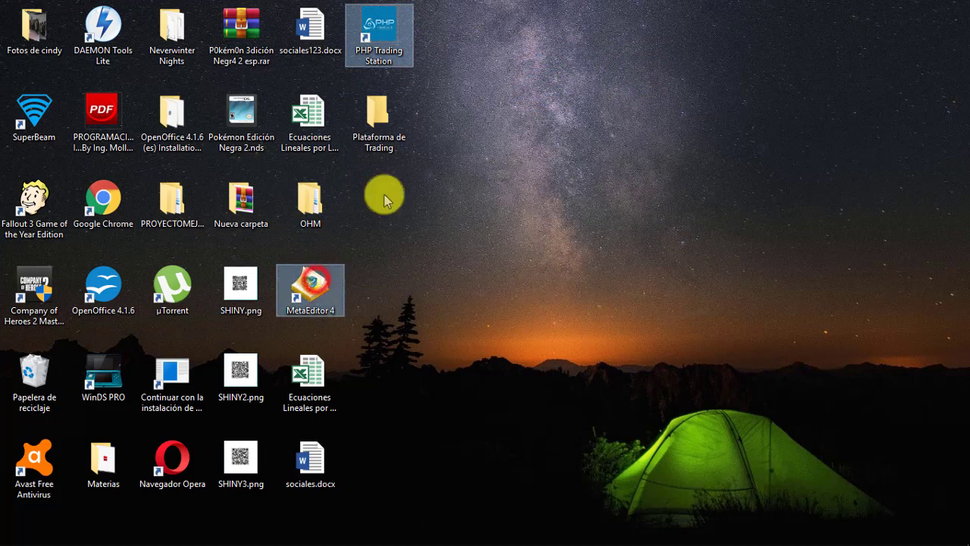
{"action": "left_click", "coordinate": [375, 35]}
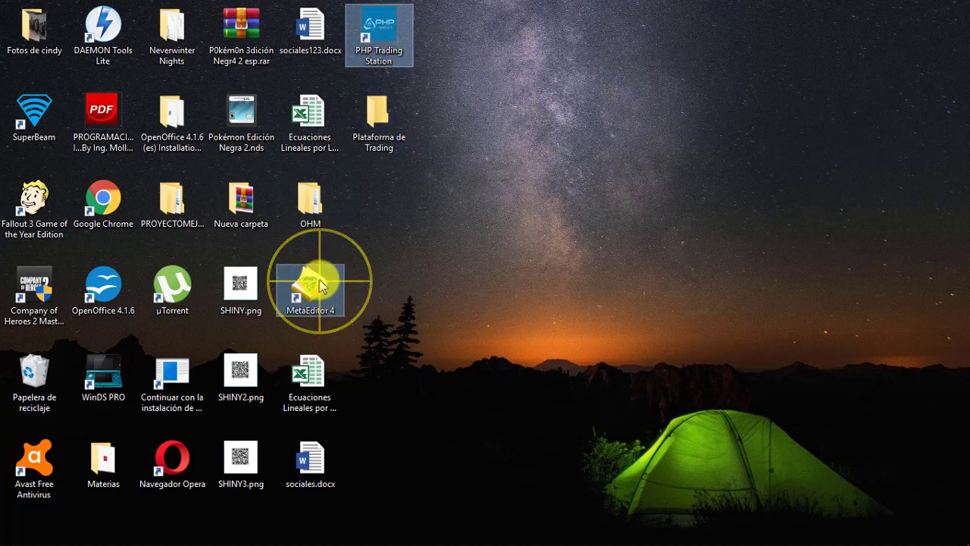
{"action": "right_click", "coordinate": [320, 286]}
{"action": "left_click", "coordinate": [373, 430]}
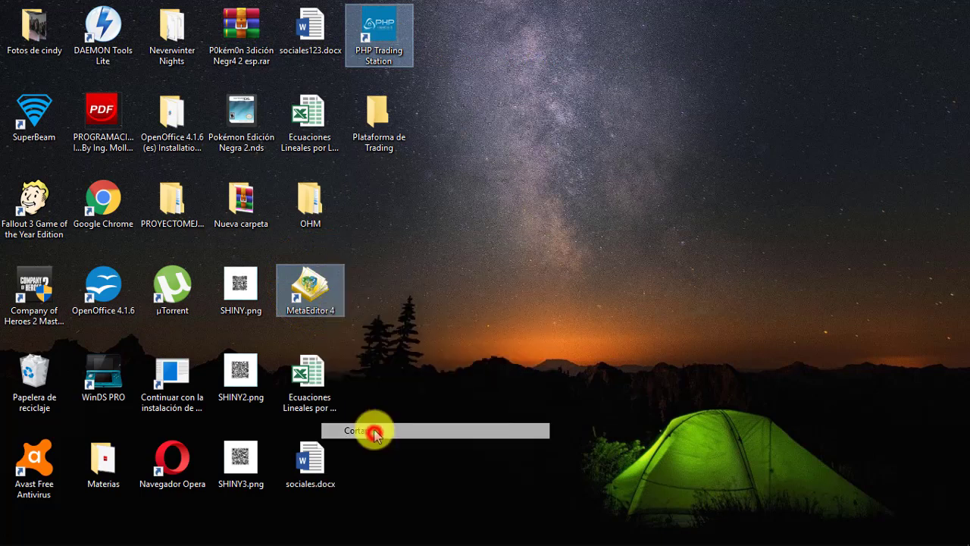
Step: Create a "Solidary Markets" subfolder inside Plataforma de Trading, paste the cut shortcuts there and close the folder window
{"action": "left_click", "coordinate": [385, 125]}
{"action": "double_click", "coordinate": [385, 126]}
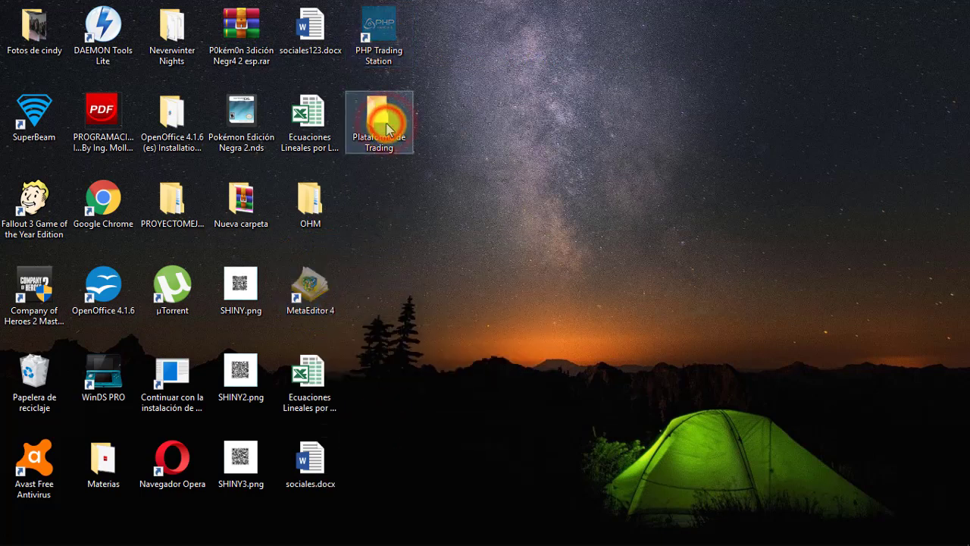
{"action": "key", "text": "ctrl+shift+n"}
{"action": "type", "text": "Solida"}
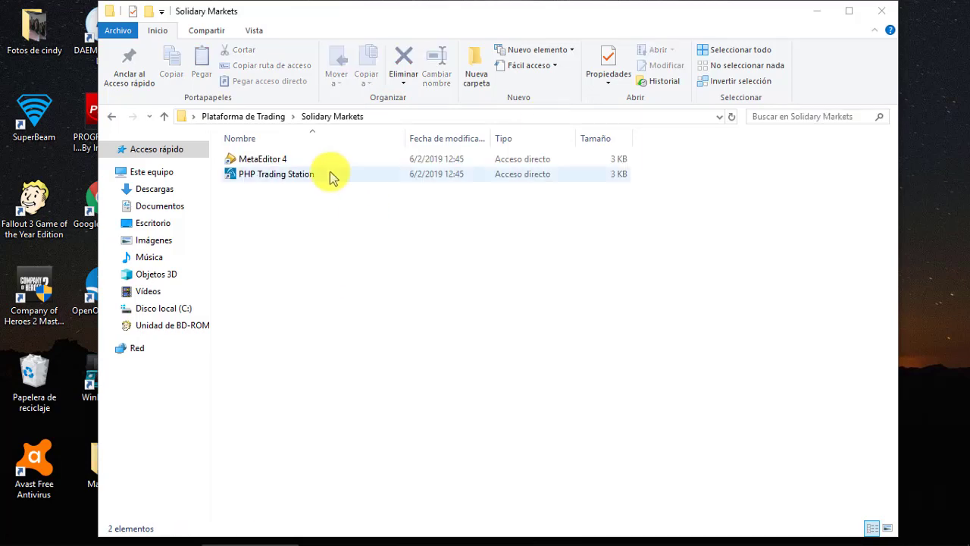
{"action": "left_click", "coordinate": [882, 14]}
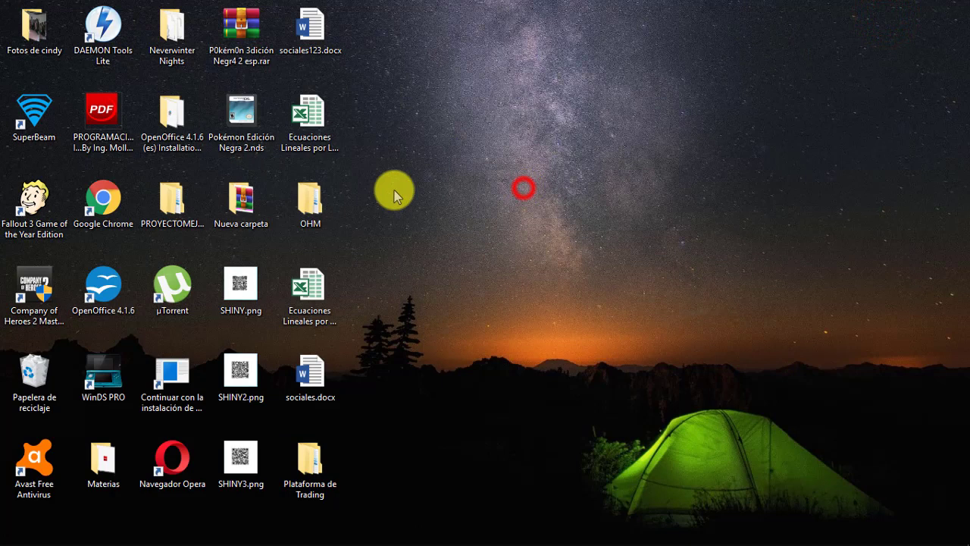
Step: Launch PHP Trading Station from the "2. Solidary Markets" folder under Plataformas de Trading in the desktop's OHM folder
{"action": "left_click", "coordinate": [341, 200]}
{"action": "double_click", "coordinate": [341, 201]}
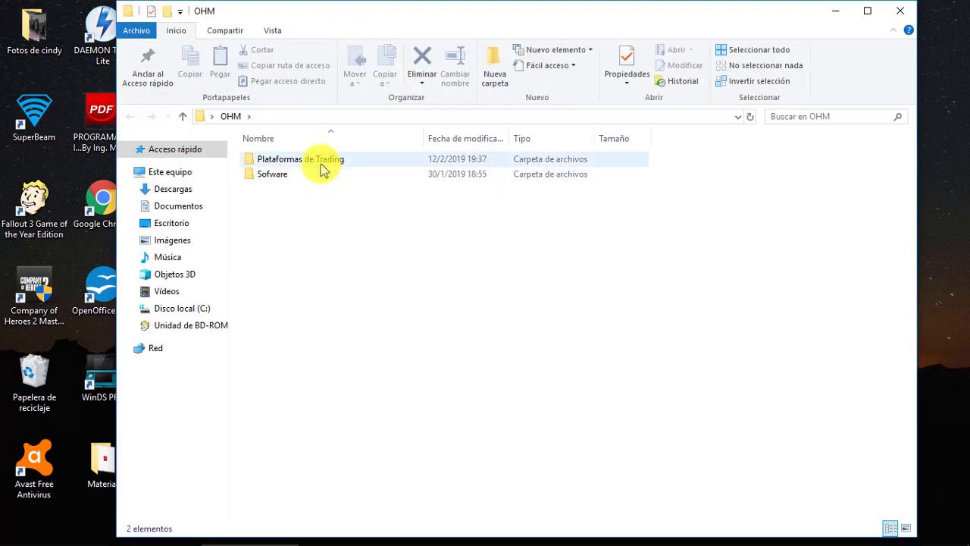
{"action": "double_click", "coordinate": [321, 164]}
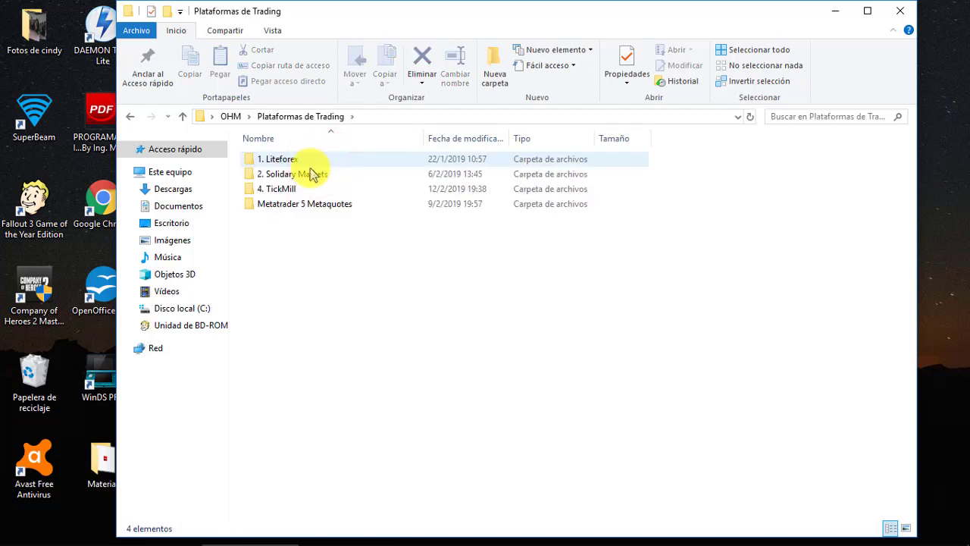
{"action": "double_click", "coordinate": [309, 176]}
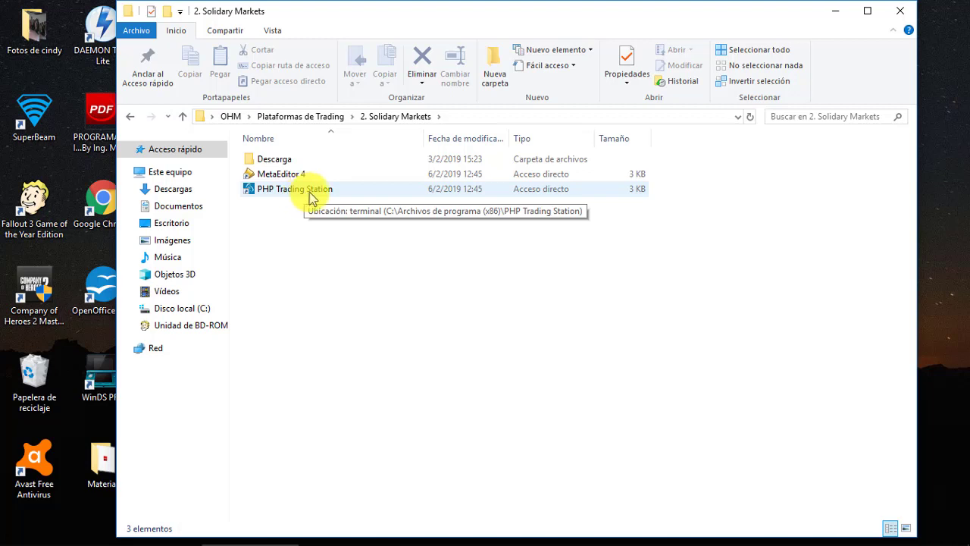
{"action": "left_click", "coordinate": [311, 196]}
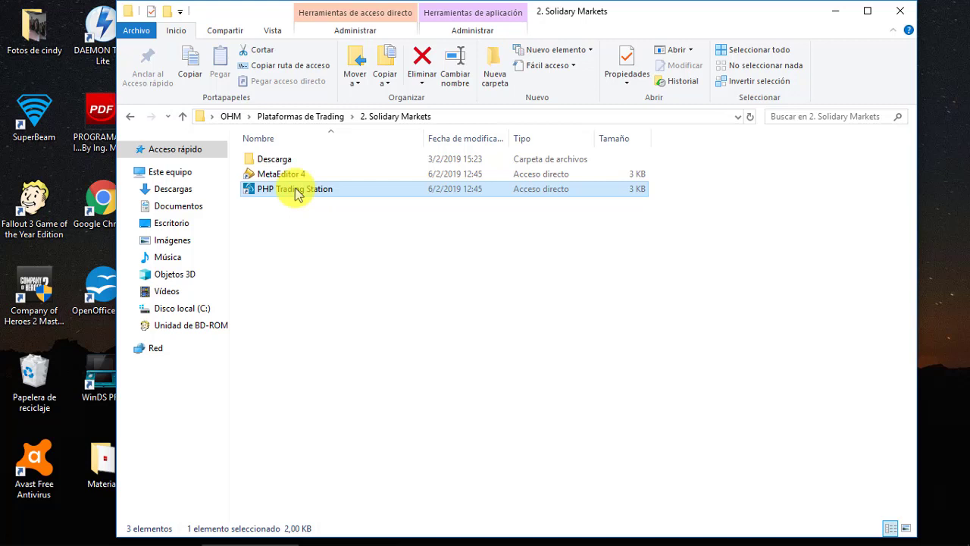
{"action": "double_click", "coordinate": [295, 191]}
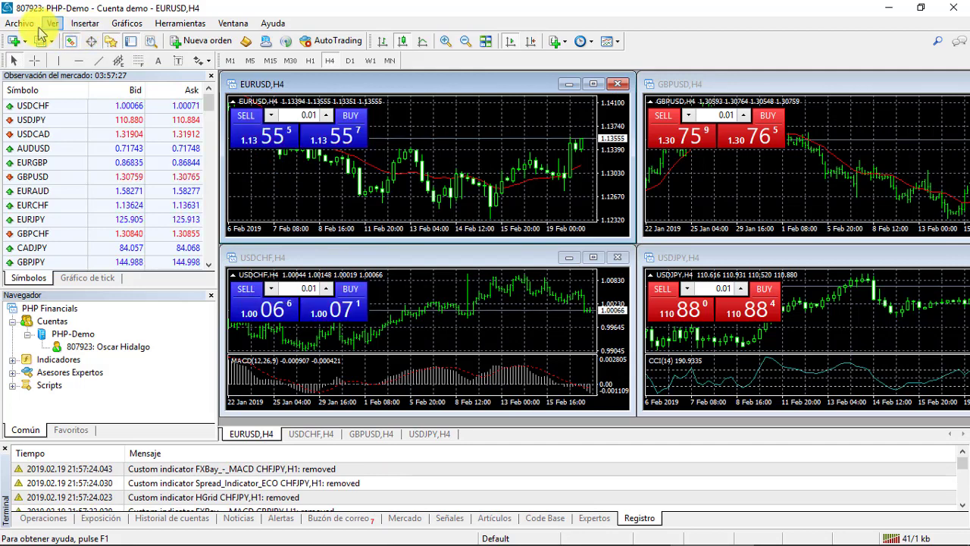
Step: Load the "Sesion Asiatica" chart profile in the trading platform
{"action": "left_click", "coordinate": [23, 22]}
{"action": "mouse_move", "coordinate": [64, 90]}
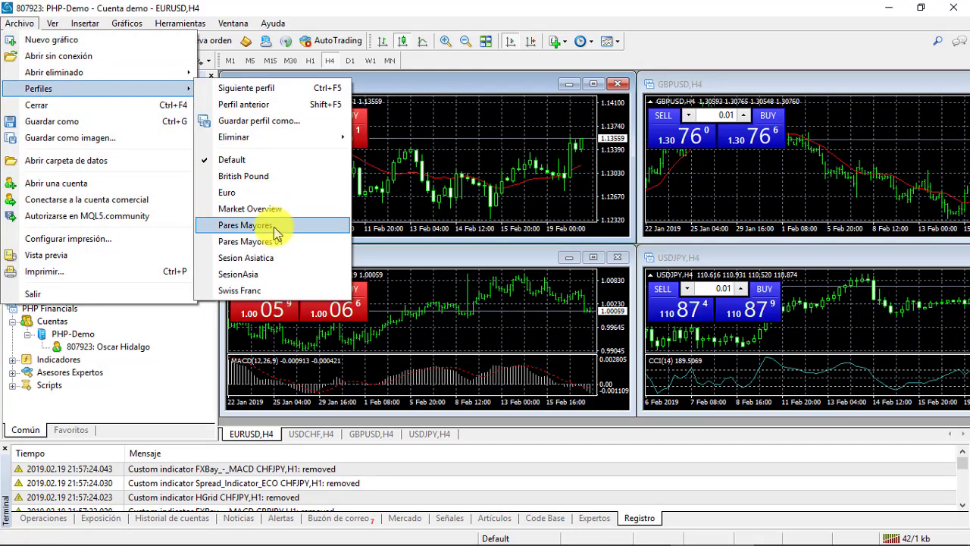
{"action": "left_click", "coordinate": [272, 258]}
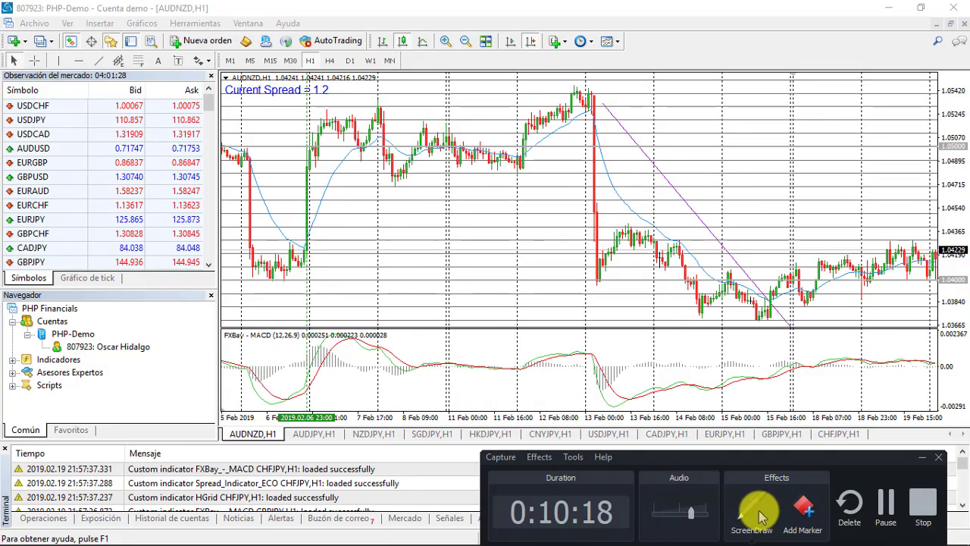
{"action": "left_click", "coordinate": [753, 513]}
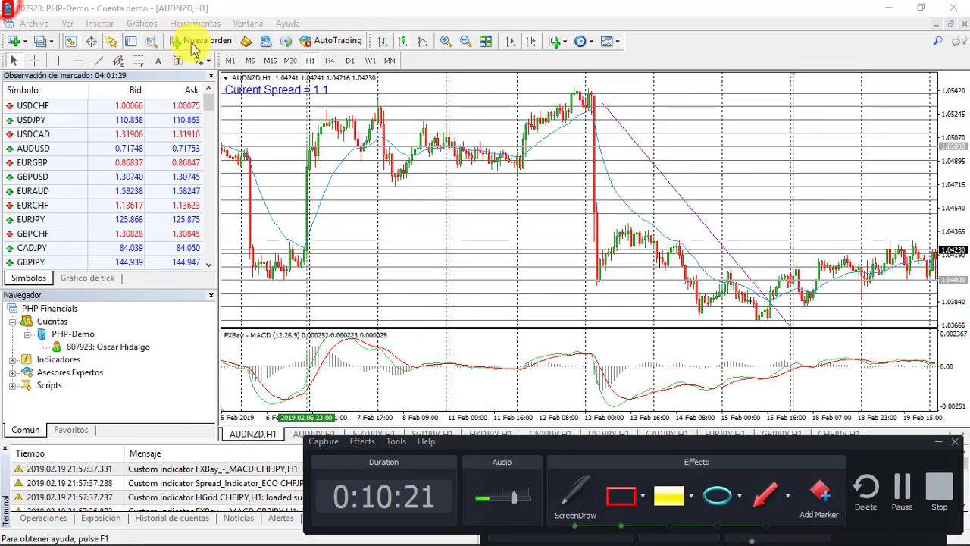
{"action": "left_click_drag", "start_coordinate": [1, 0], "coordinate": [964, 72]}
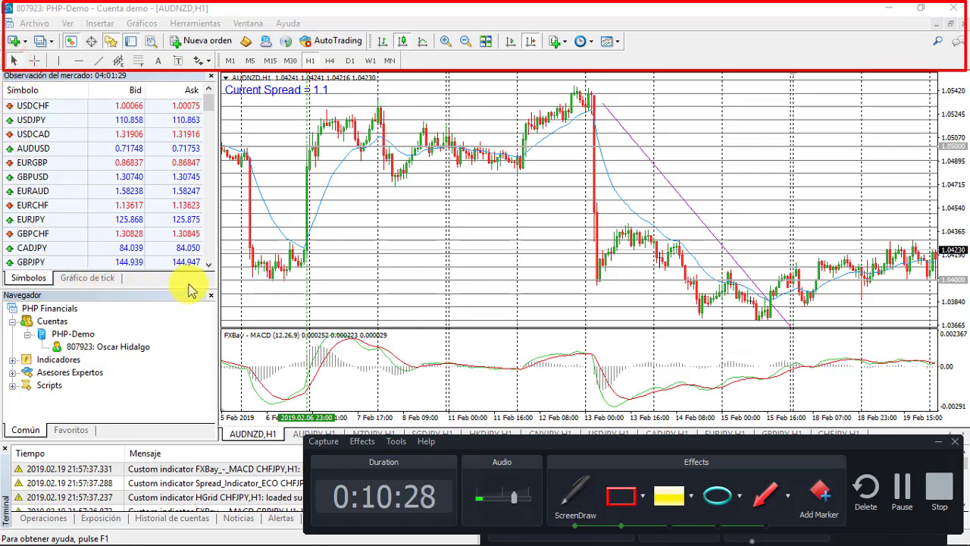
{"action": "left_click_drag", "start_coordinate": [189, 290], "coordinate": [220, 282]}
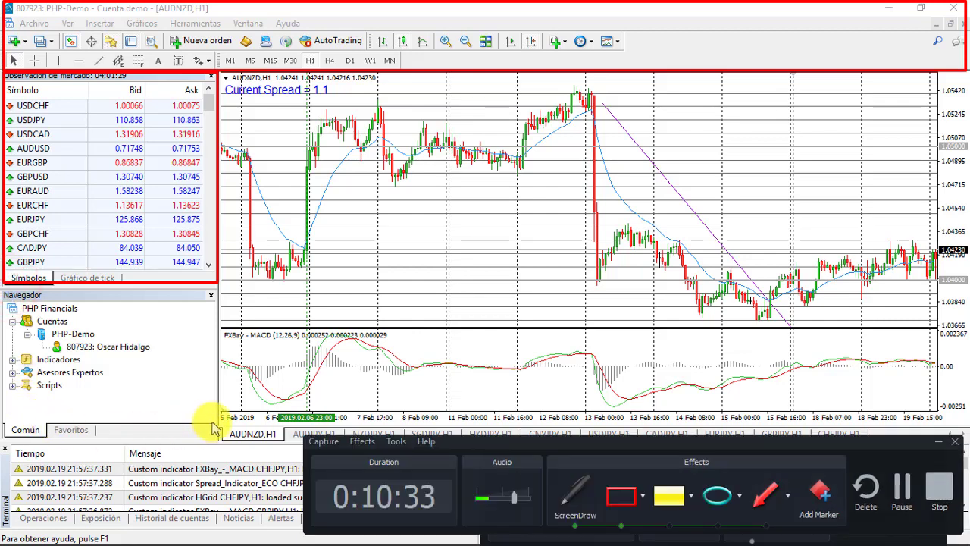
{"action": "left_click_drag", "start_coordinate": [212, 423], "coordinate": [220, 421]}
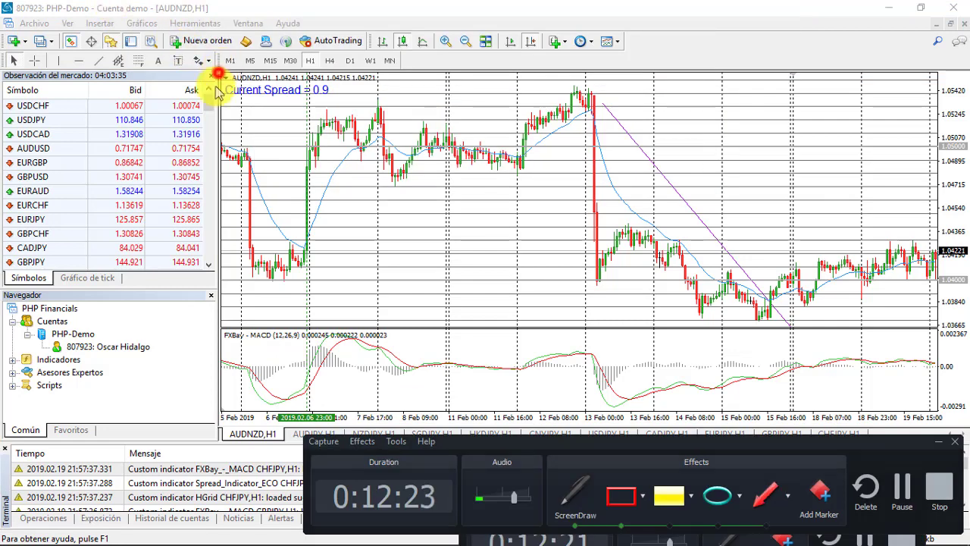
{"action": "left_click_drag", "start_coordinate": [220, 73], "coordinate": [250, 209]}
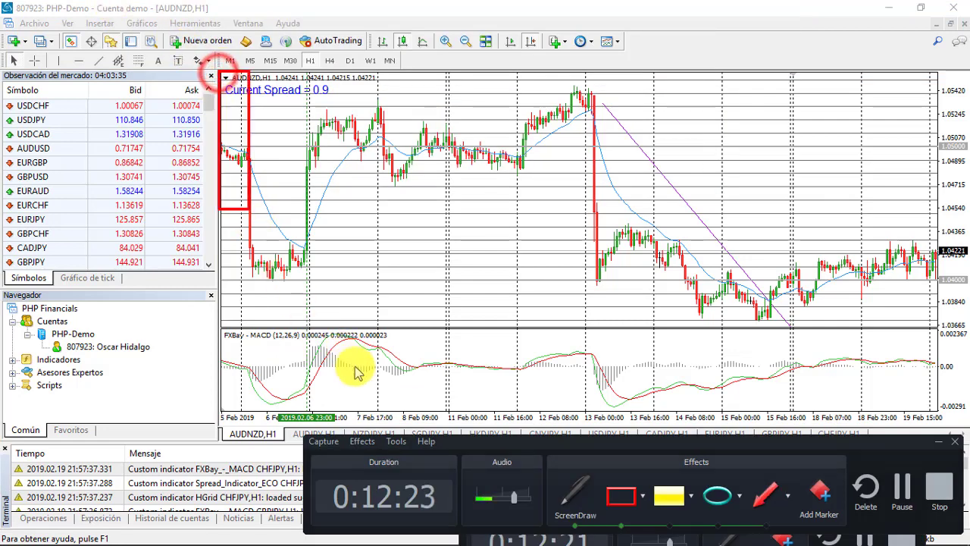
{"action": "left_click_drag", "start_coordinate": [731, 412], "coordinate": [941, 415]}
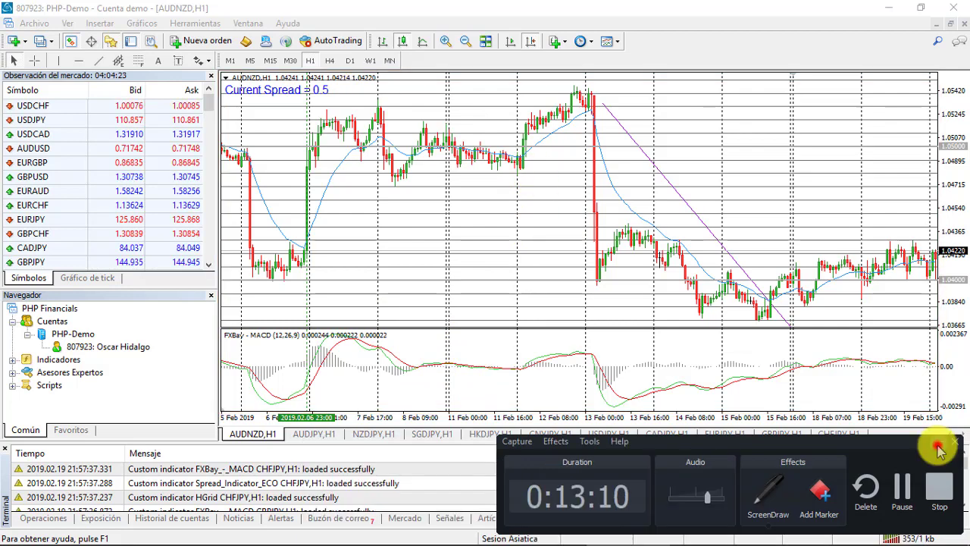
{"action": "left_click", "coordinate": [940, 449]}
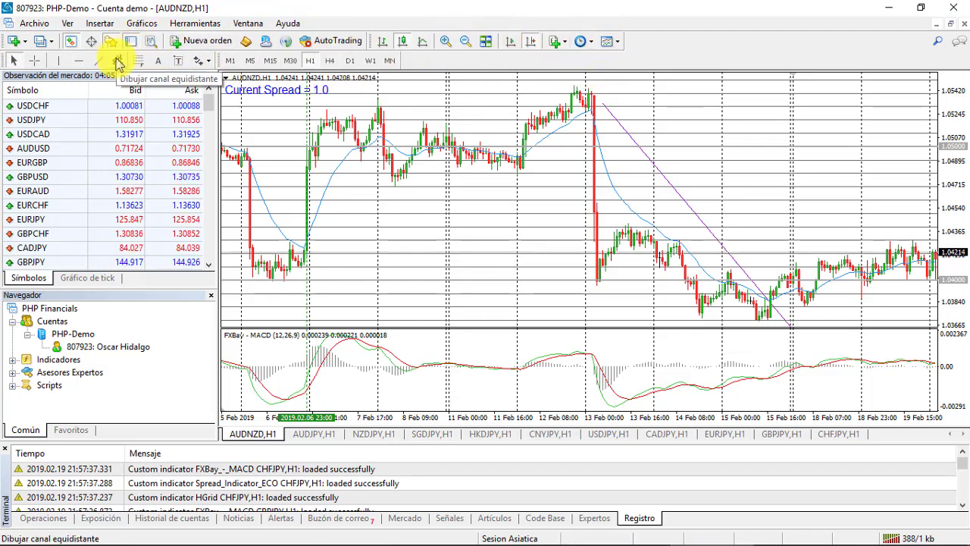
Step: Open a new USDCHF chart from the Forex A symbol group and apply the Me20Mac template to it
{"action": "left_click", "coordinate": [22, 48]}
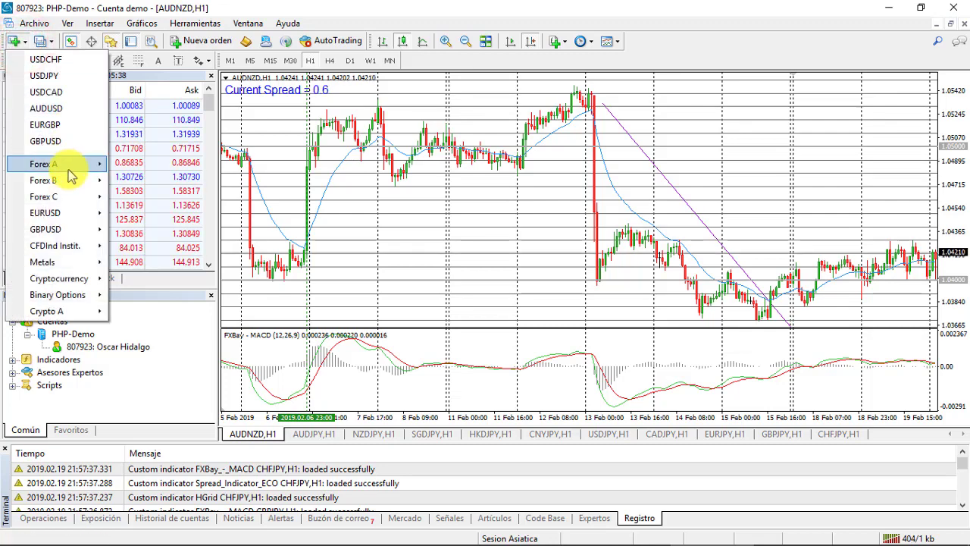
{"action": "mouse_move", "coordinate": [72, 172]}
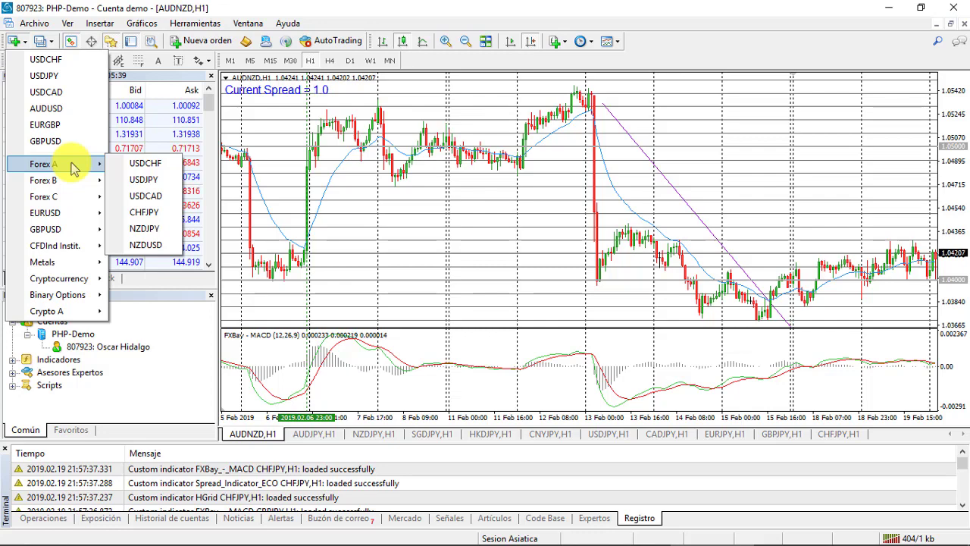
{"action": "left_click", "coordinate": [141, 164]}
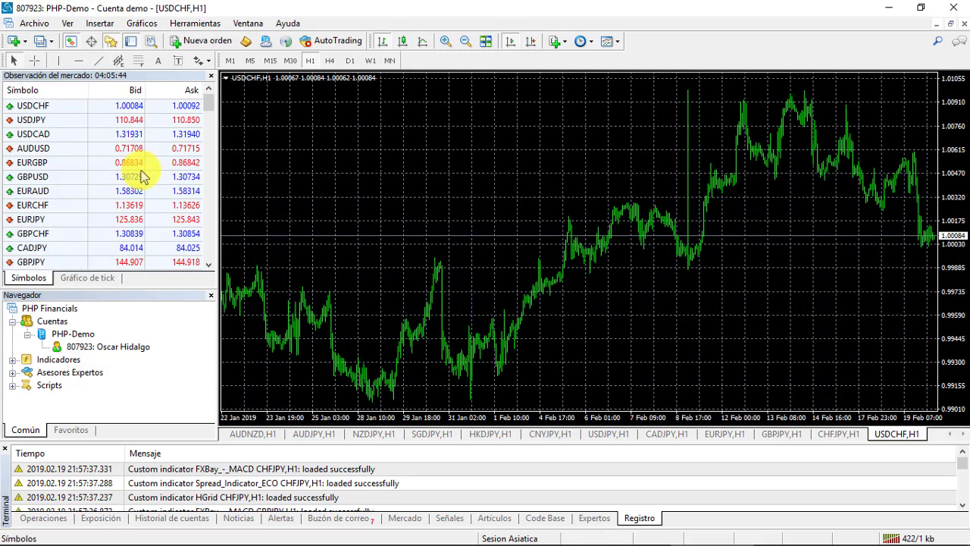
{"action": "left_click", "coordinate": [617, 44]}
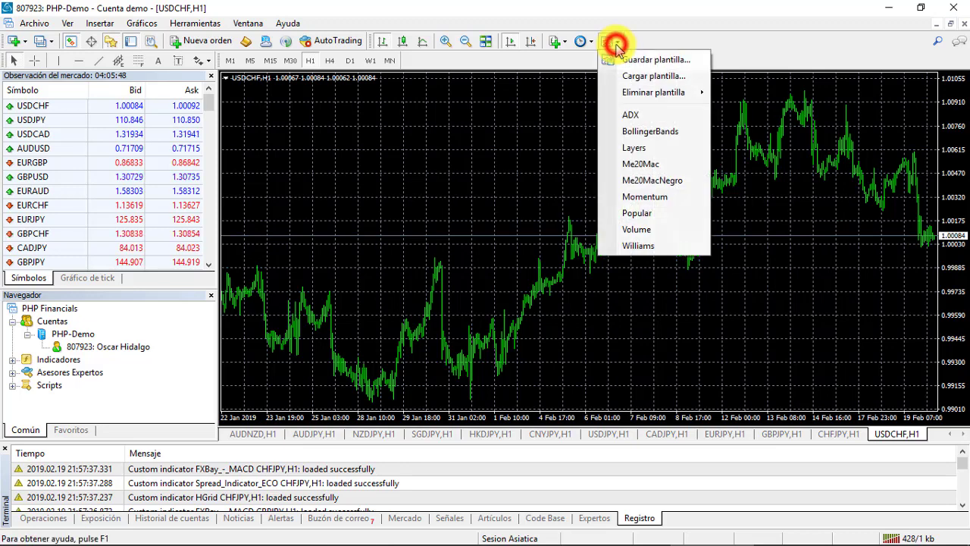
{"action": "left_click", "coordinate": [640, 166]}
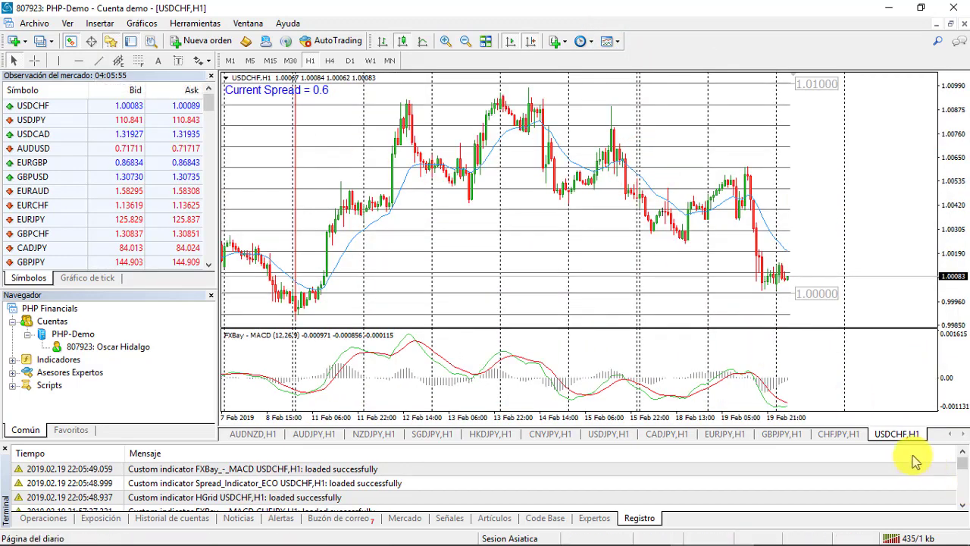
Step: Close the newly added USDCHF,H1 chart
{"action": "right_click", "coordinate": [894, 438]}
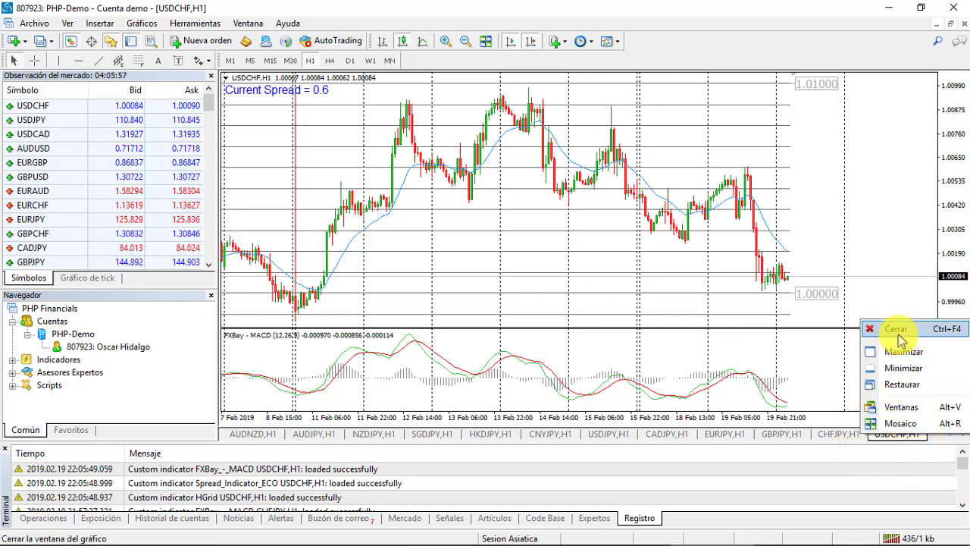
{"action": "left_click", "coordinate": [858, 254]}
{"action": "left_click", "coordinate": [900, 435]}
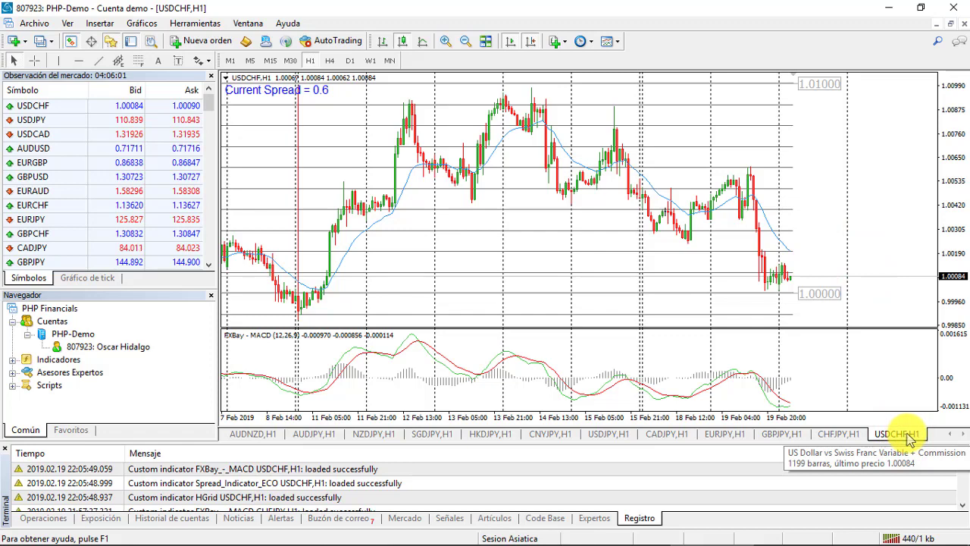
{"action": "right_click", "coordinate": [909, 438]}
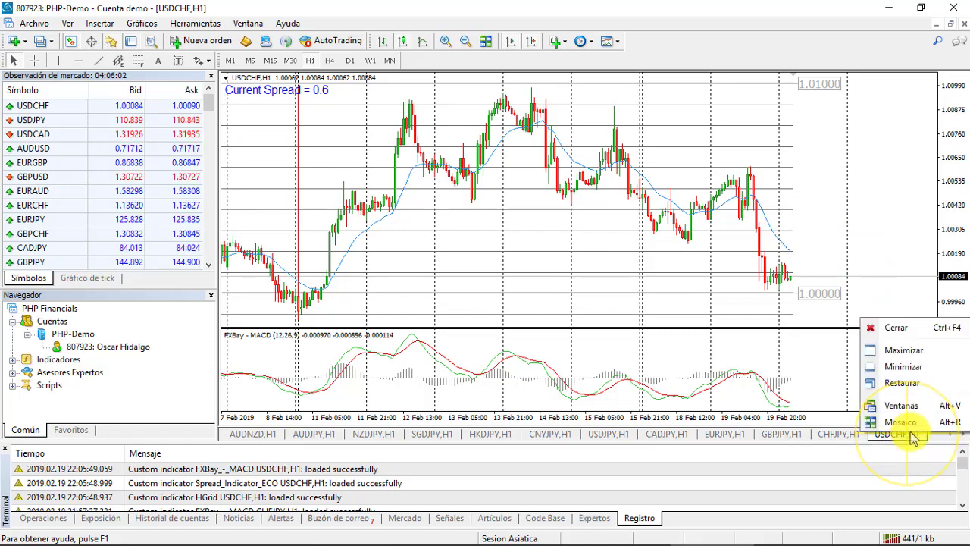
{"action": "left_click", "coordinate": [905, 331]}
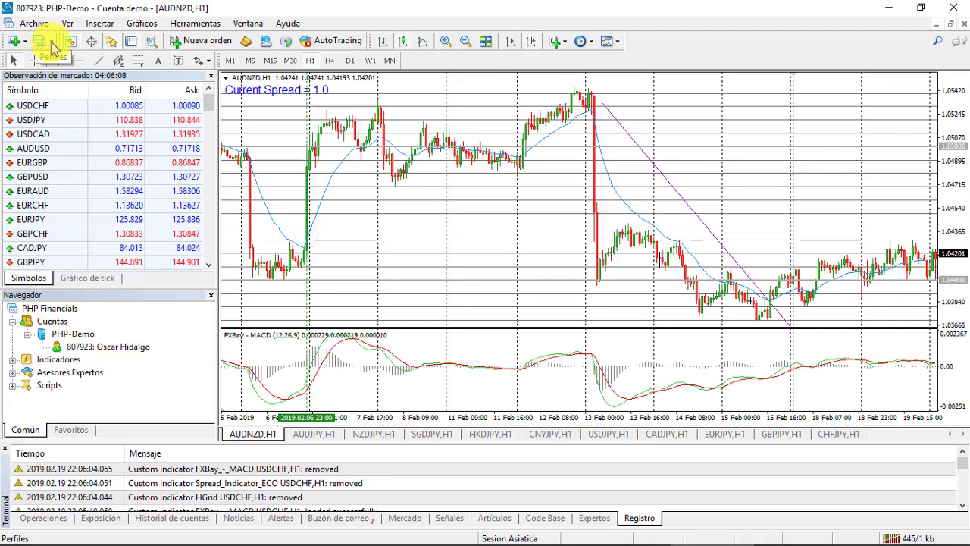
Step: Load the "Pares Mayores" chart profile and switch from it to the "Default" profile
{"action": "left_click", "coordinate": [53, 47]}
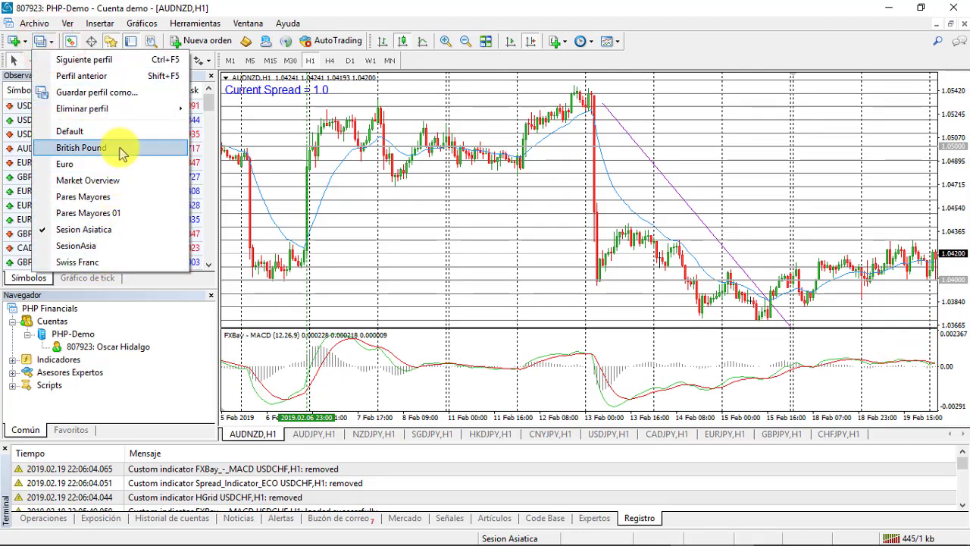
{"action": "left_click", "coordinate": [83, 196]}
{"action": "left_click", "coordinate": [34, 22]}
{"action": "mouse_move", "coordinate": [95, 91]}
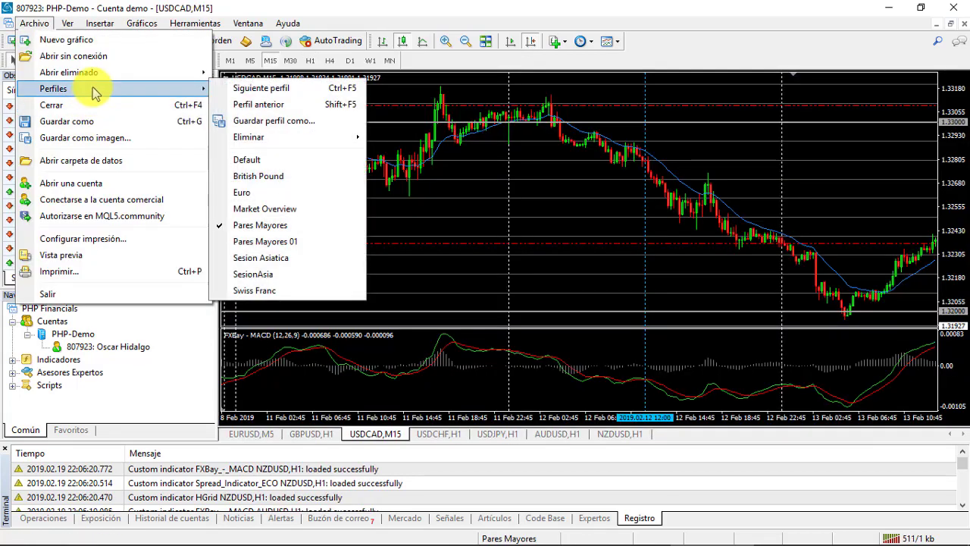
{"action": "left_click", "coordinate": [288, 162]}
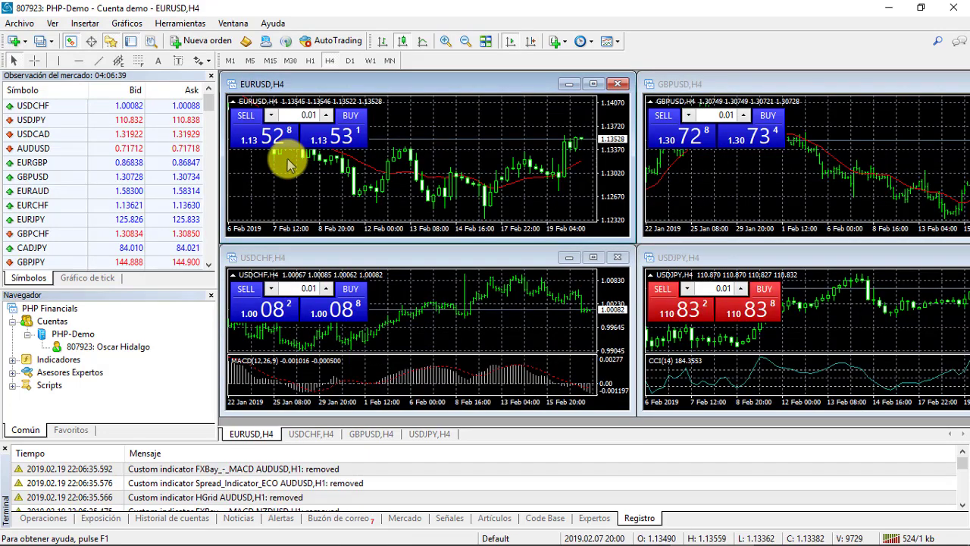
Step: Switch the workspace back to the "Sesion Asiatica" chart profile
{"action": "left_click", "coordinate": [20, 23]}
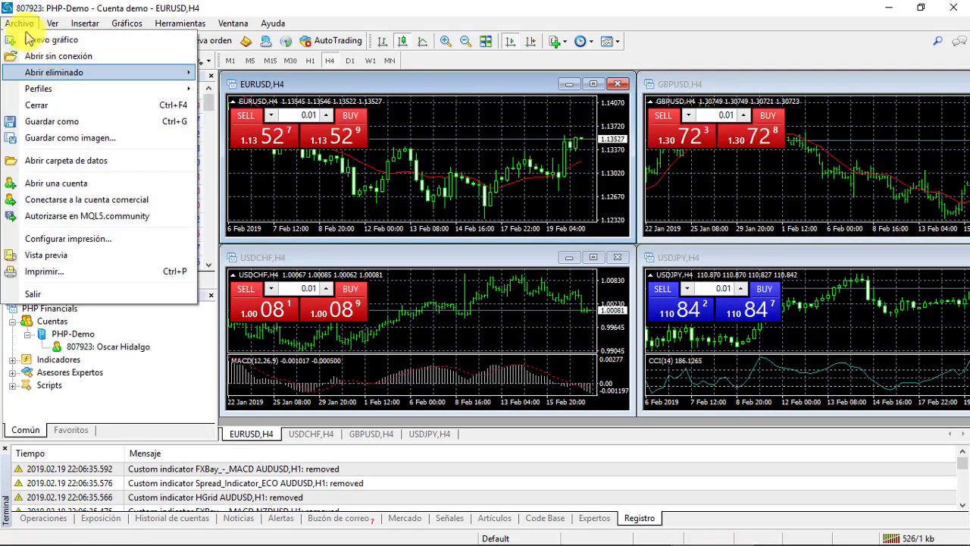
{"action": "left_click", "coordinate": [40, 41]}
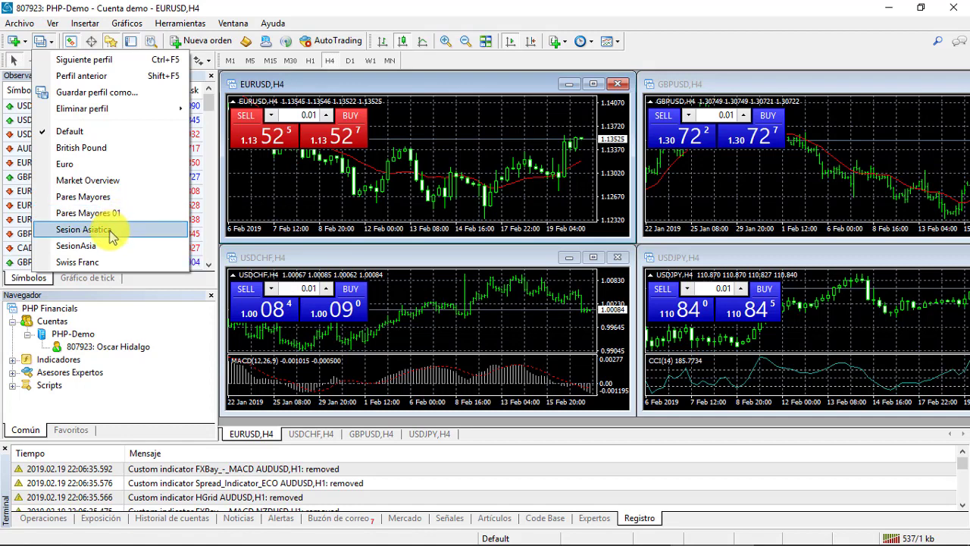
{"action": "left_click", "coordinate": [109, 230]}
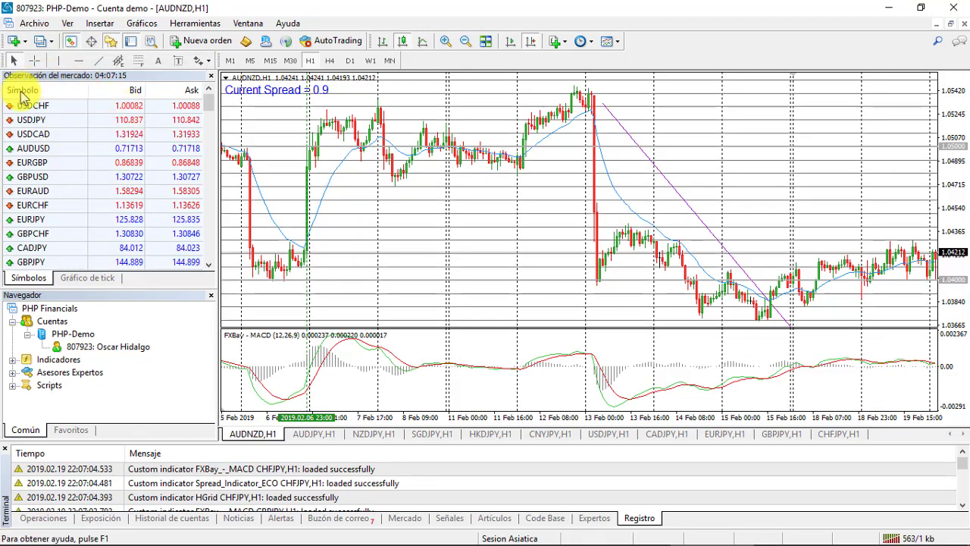
Step: Hide the market watch panel, show it again and view the demo account's details in the Navigator
{"action": "left_click", "coordinate": [71, 42]}
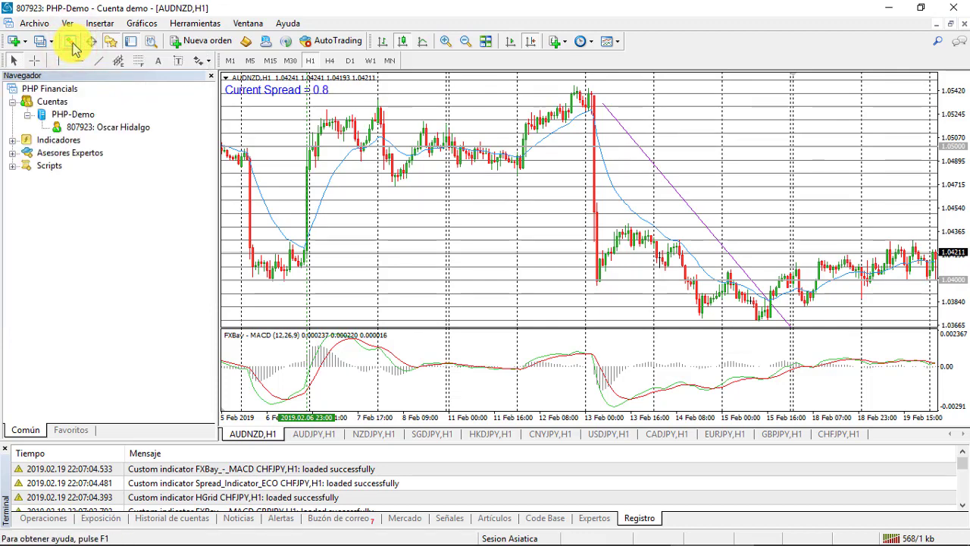
{"action": "left_click", "coordinate": [72, 44]}
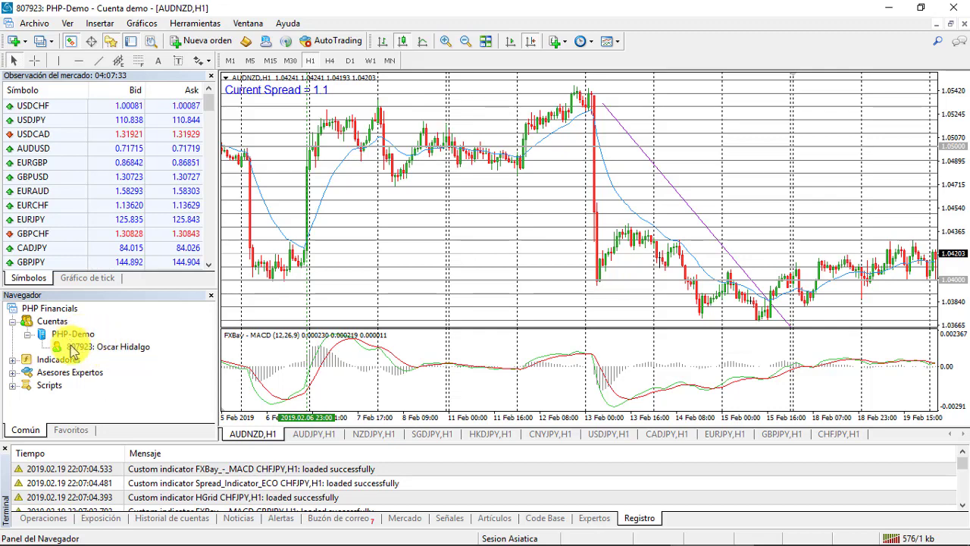
{"action": "mouse_move", "coordinate": [127, 356]}
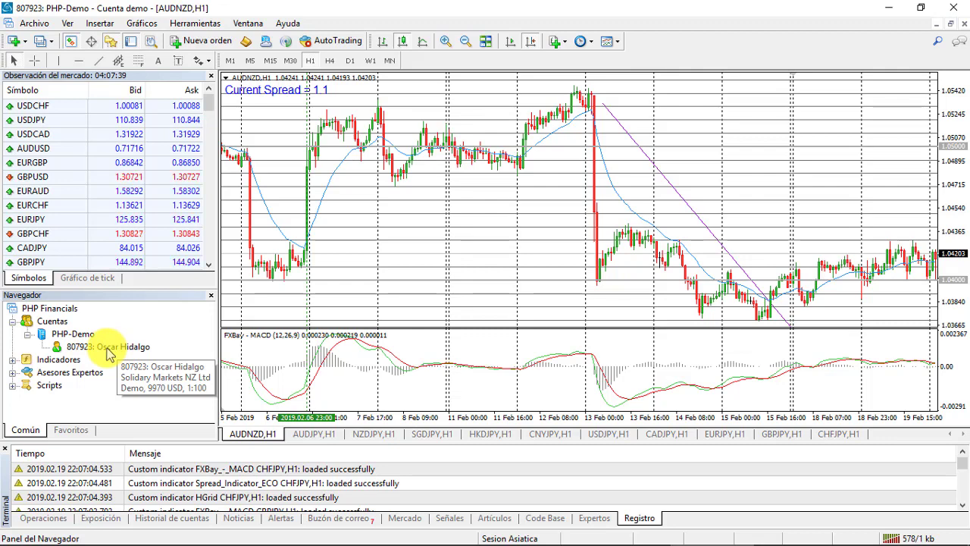
Step: Expand the Indicadores group in the Navigator to view its contents and collapse it again
{"action": "double_click", "coordinate": [23, 361]}
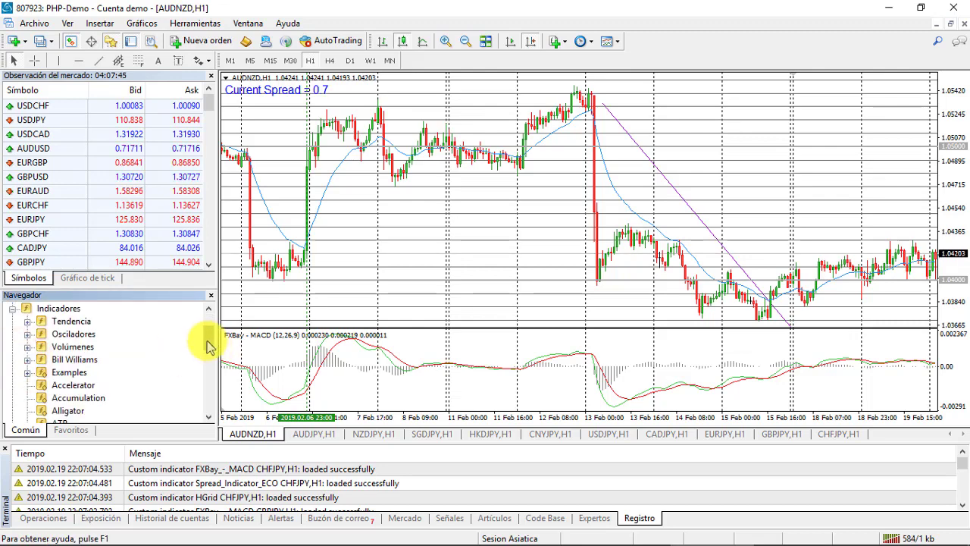
{"action": "mouse_move", "coordinate": [208, 344]}
{"action": "left_mouse_down"}
{"action": "mouse_move", "coordinate": [201, 403]}
{"action": "mouse_move", "coordinate": [210, 327]}
{"action": "left_mouse_up"}
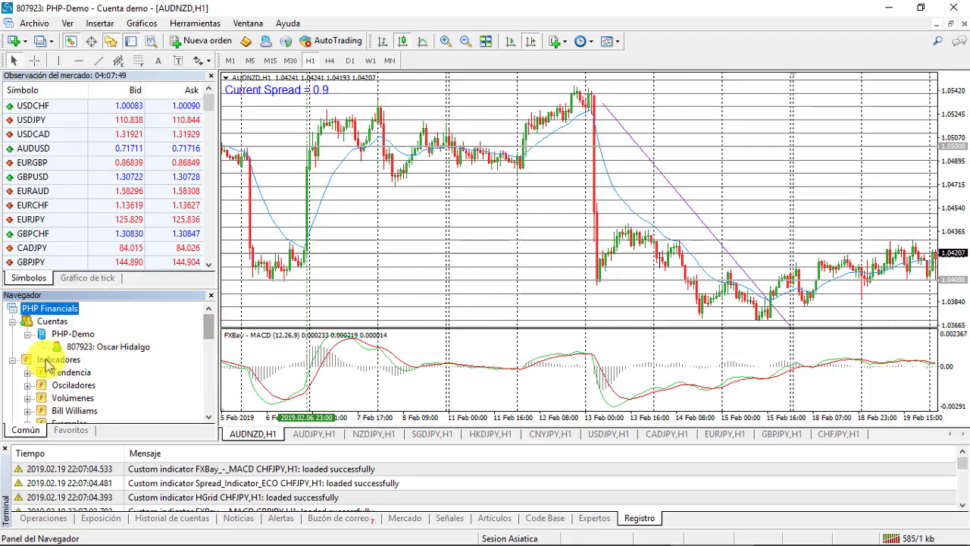
{"action": "double_click", "coordinate": [21, 361]}
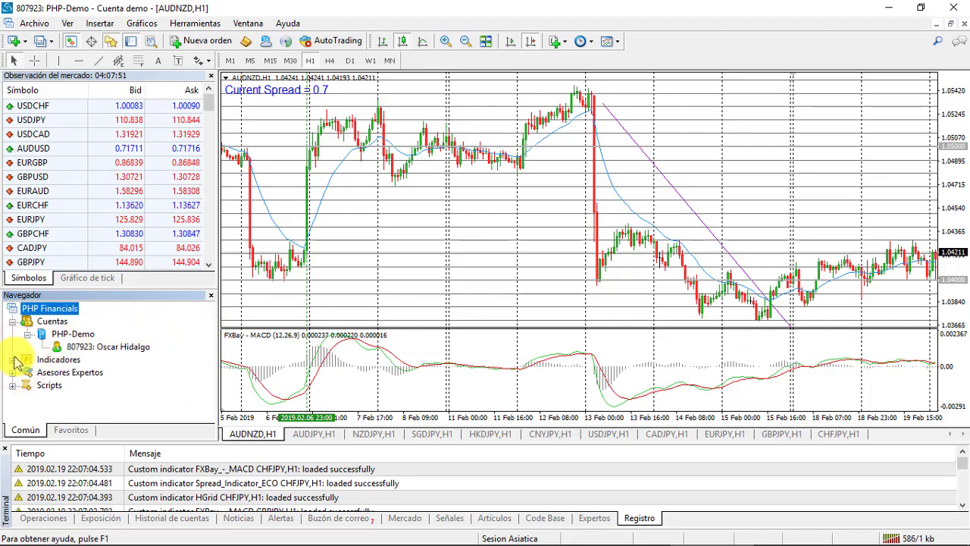
Step: Add the ATR indicator with period 14 from the Navigator's Indicadores group to the AUDNZD,H1 chart
{"action": "left_click", "coordinate": [13, 360]}
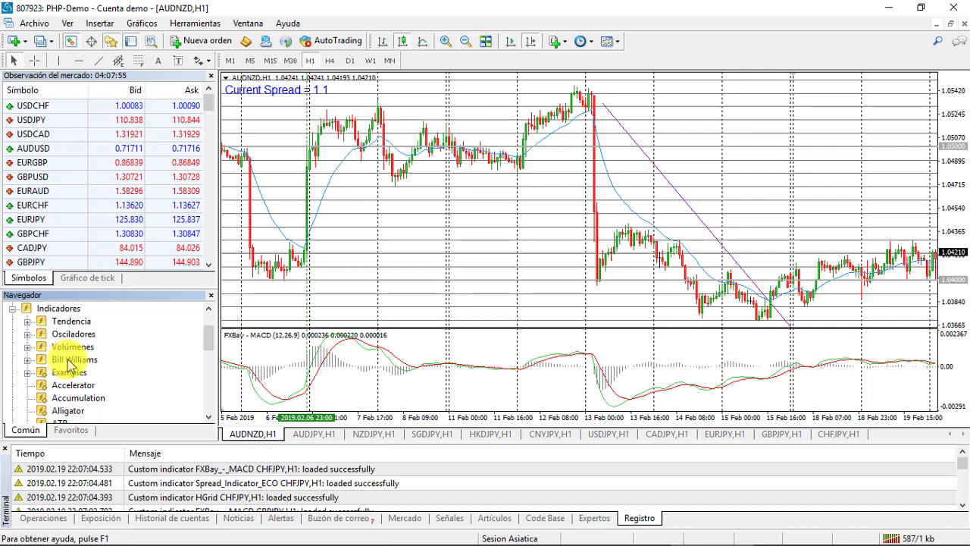
{"action": "left_click_drag", "start_coordinate": [210, 335], "coordinate": [210, 344]}
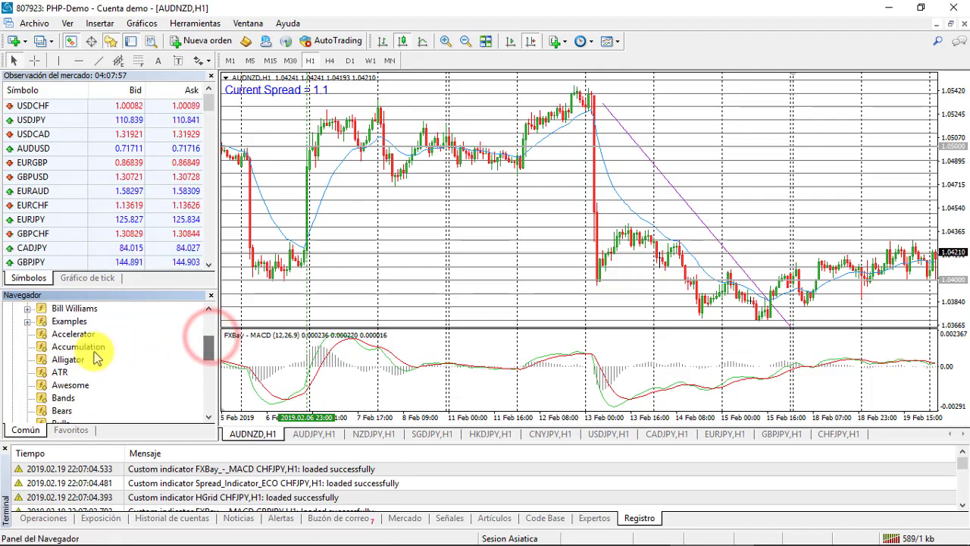
{"action": "left_click", "coordinate": [57, 371]}
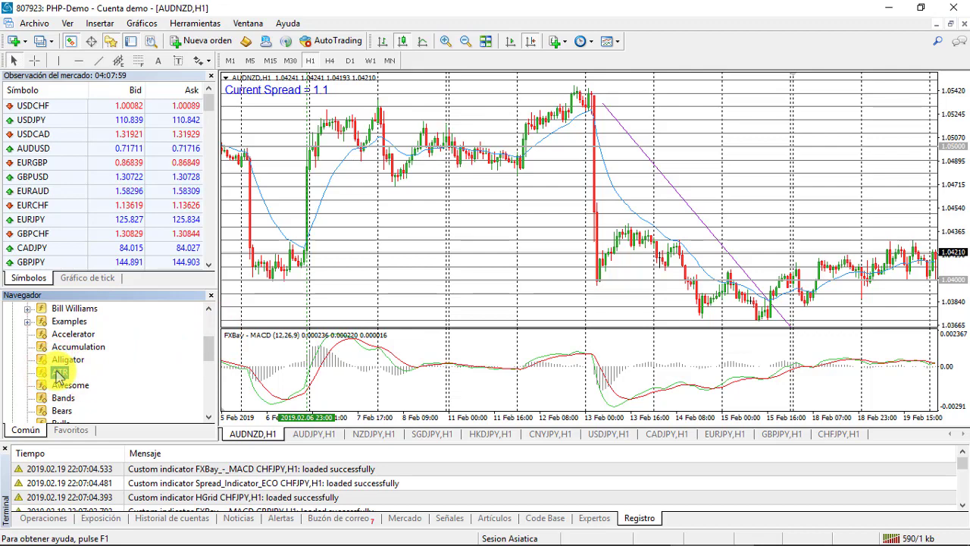
{"action": "left_click_drag", "start_coordinate": [386, 246], "coordinate": [418, 229]}
{"action": "left_click", "coordinate": [458, 303]}
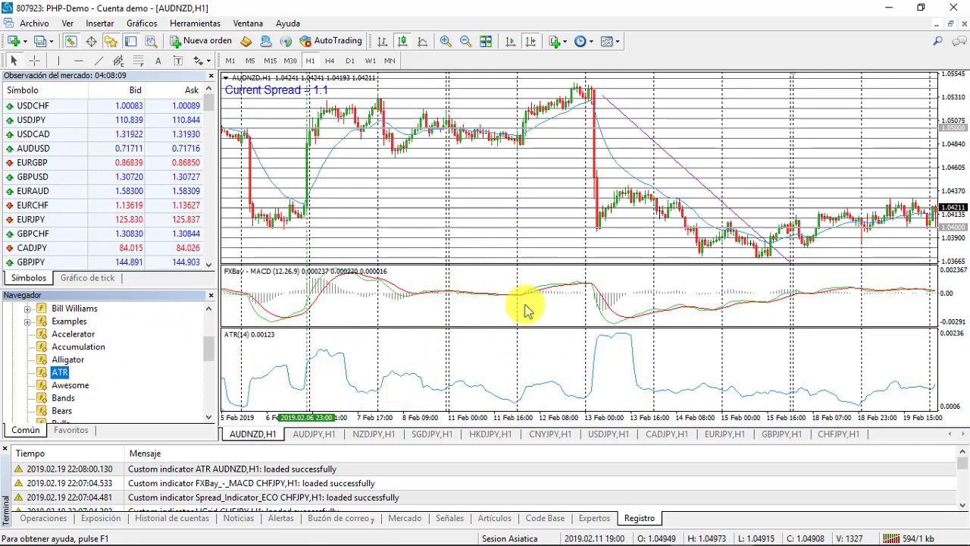
Step: View the list of indicators attached to the AUDNZD,H1 chart, select the ATR entry and close the list
{"action": "right_click", "coordinate": [487, 187]}
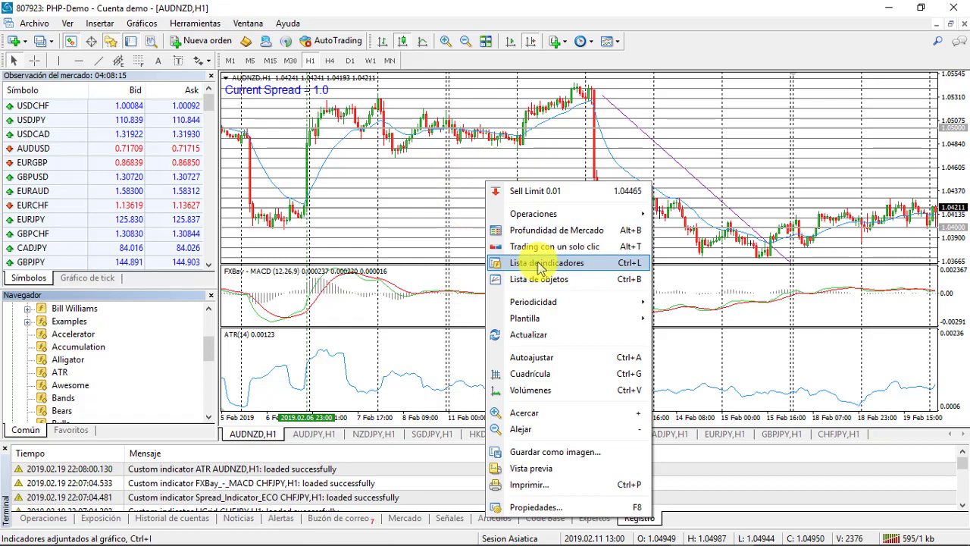
{"action": "left_click", "coordinate": [471, 236]}
{"action": "right_click", "coordinate": [470, 187]}
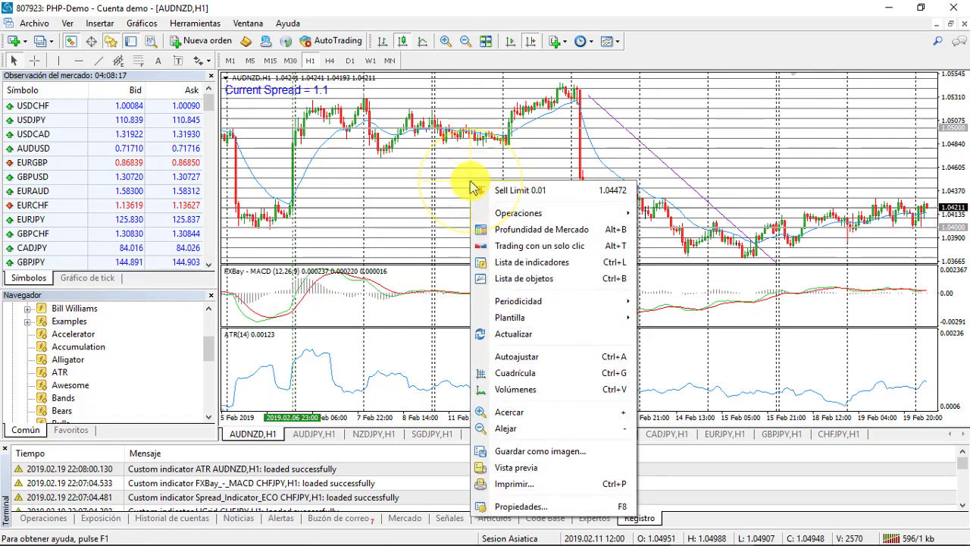
{"action": "left_click", "coordinate": [521, 263]}
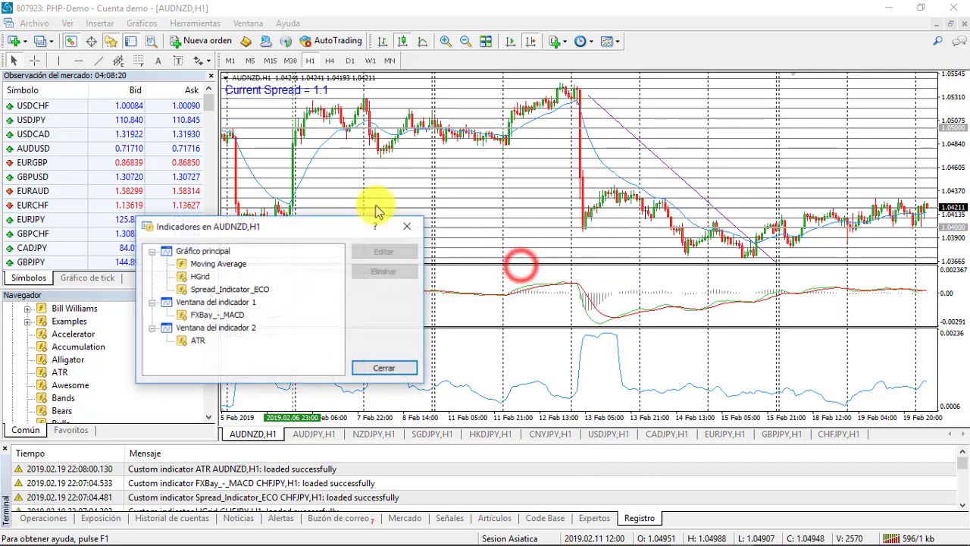
{"action": "left_click", "coordinate": [201, 341]}
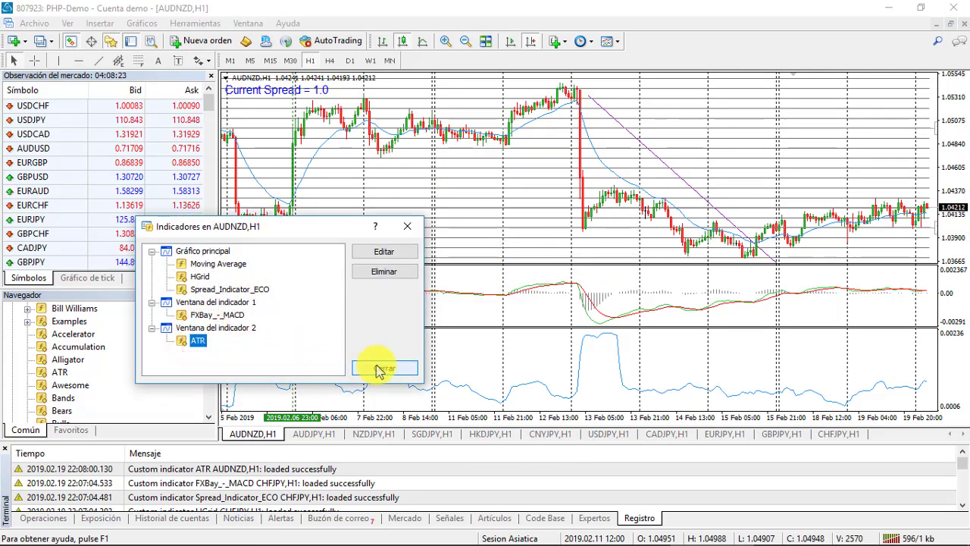
{"action": "left_click", "coordinate": [379, 369]}
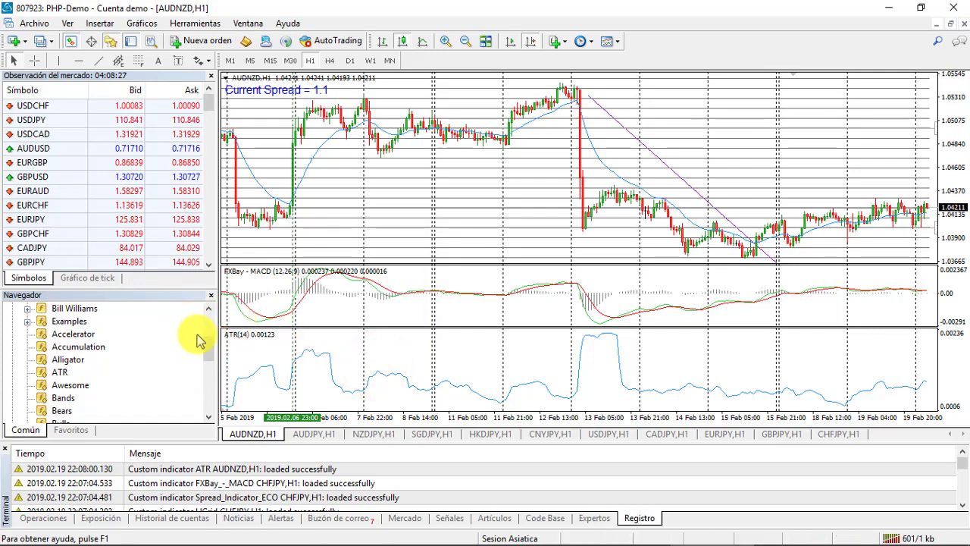
Step: Collapse the Indicadores group in the Navigator and select the Asesores Expertos and Scripts groups in turn
{"action": "left_click_drag", "start_coordinate": [210, 348], "coordinate": [209, 322]}
{"action": "left_click", "coordinate": [13, 359]}
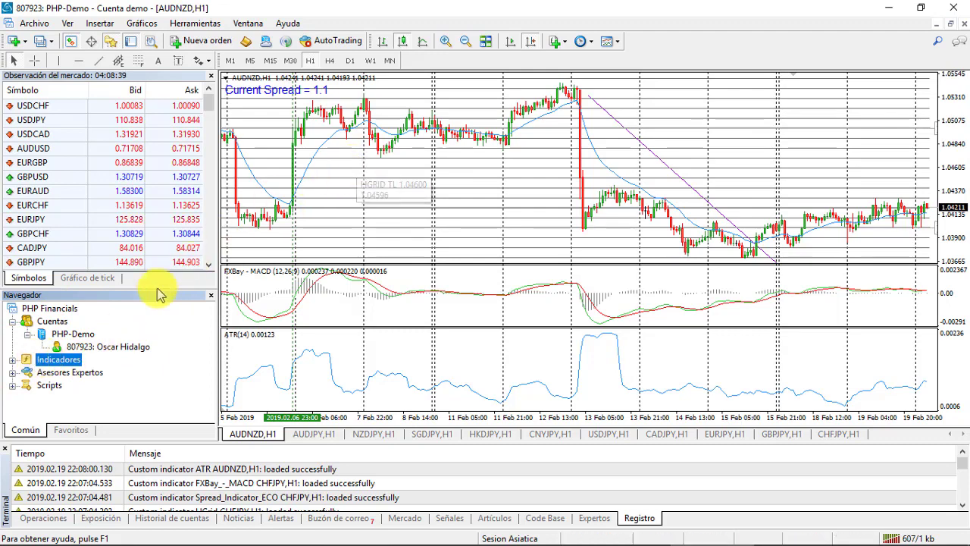
{"action": "left_click", "coordinate": [69, 373]}
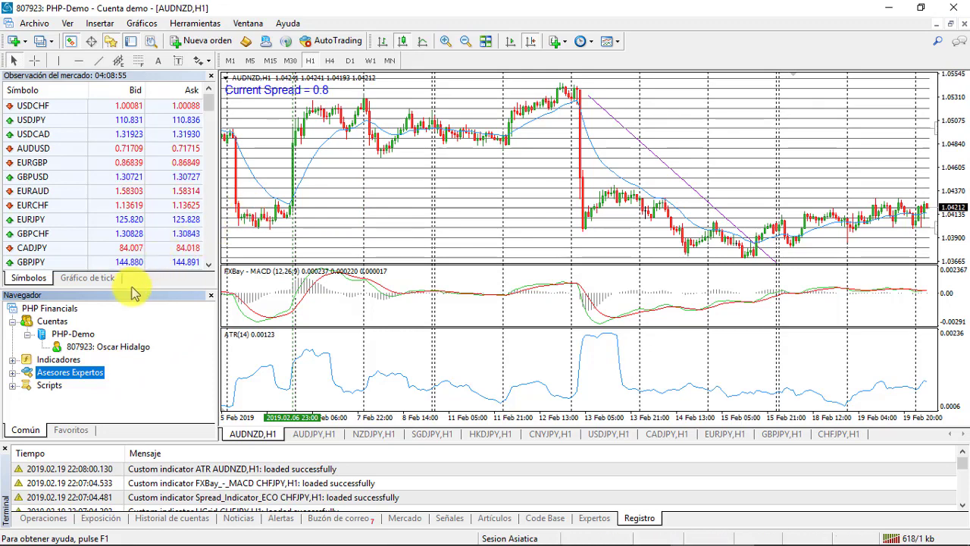
{"action": "left_click", "coordinate": [49, 387]}
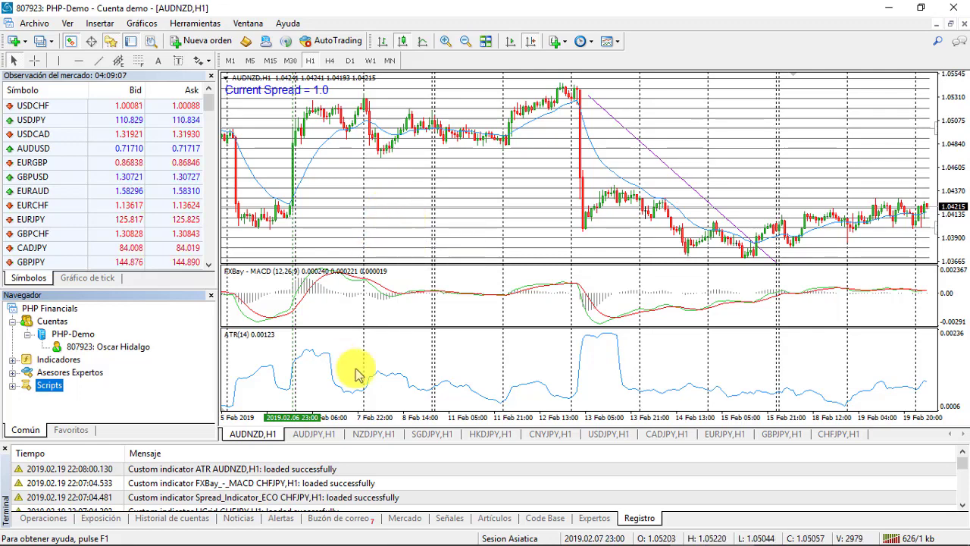
Step: Remove the ATR indicator from the AUDNZD,H1 chart through its indicator list
{"action": "right_click", "coordinate": [399, 167]}
{"action": "right_click", "coordinate": [371, 171]}
{"action": "left_click", "coordinate": [323, 182]}
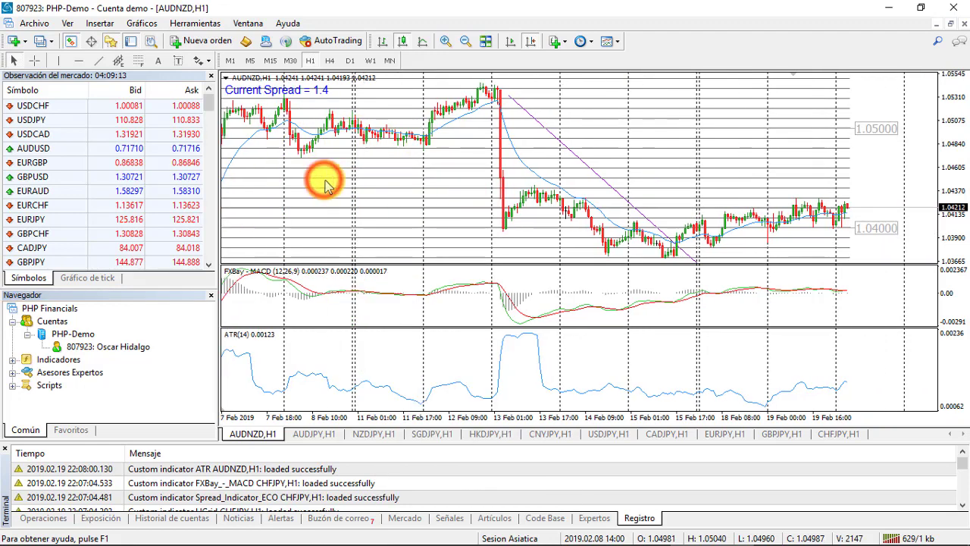
{"action": "right_click", "coordinate": [328, 187]}
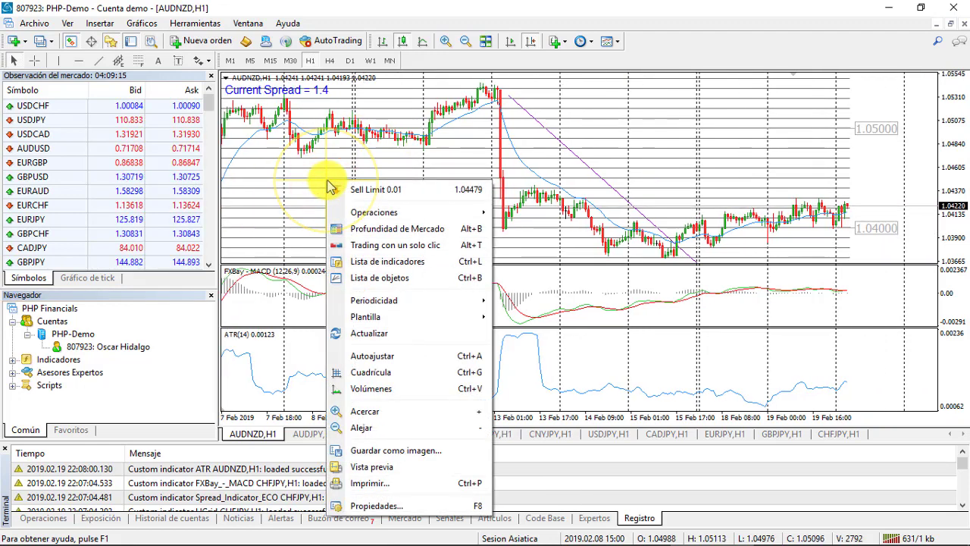
{"action": "left_click", "coordinate": [382, 261]}
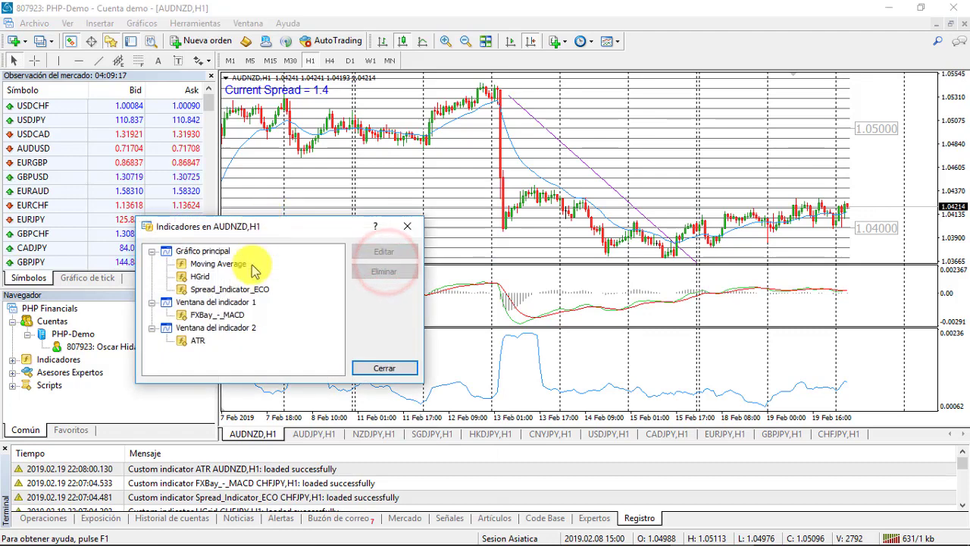
{"action": "left_click", "coordinate": [197, 342]}
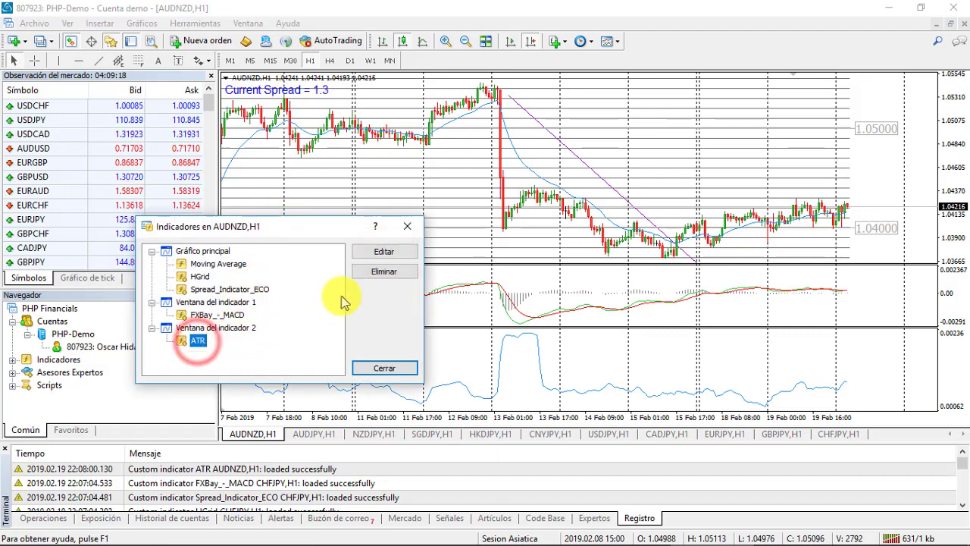
{"action": "left_click", "coordinate": [383, 270]}
{"action": "left_click", "coordinate": [384, 368]}
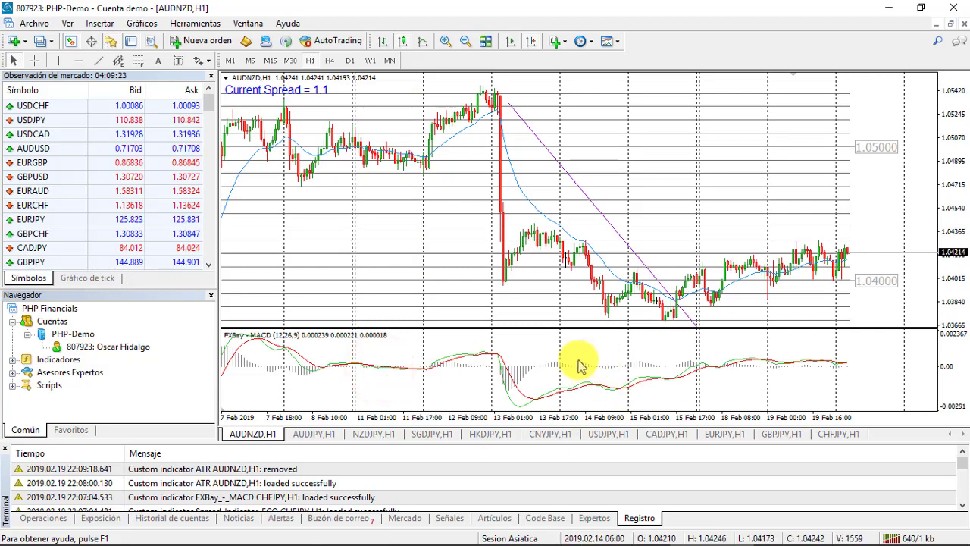
Step: Show the Terminal's open operations and sell 0.02 lots of GBPJPY at market from the GBPJPY,M5 chart
{"action": "mouse_move", "coordinate": [576, 367]}
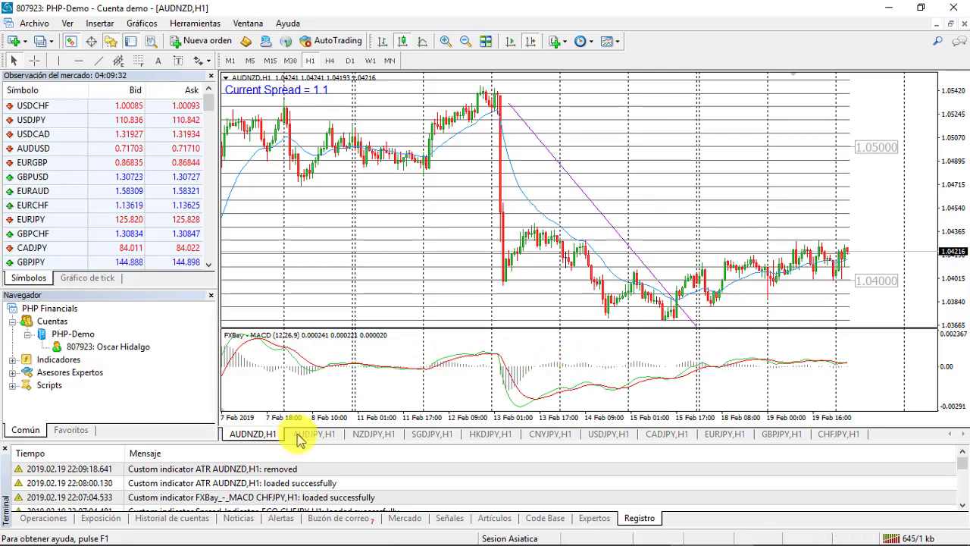
{"action": "left_click", "coordinate": [63, 518]}
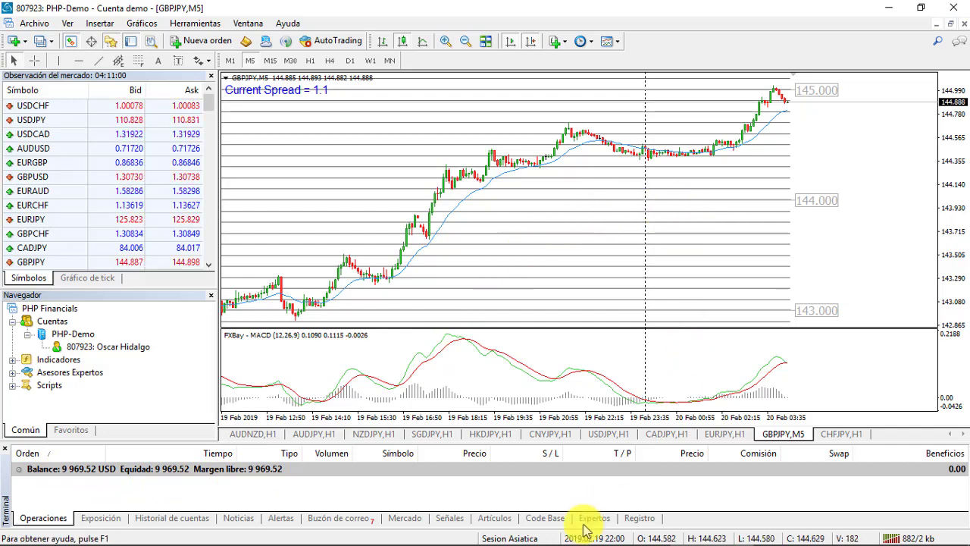
{"action": "right_click", "coordinate": [717, 198]}
{"action": "left_click", "coordinate": [758, 222]}
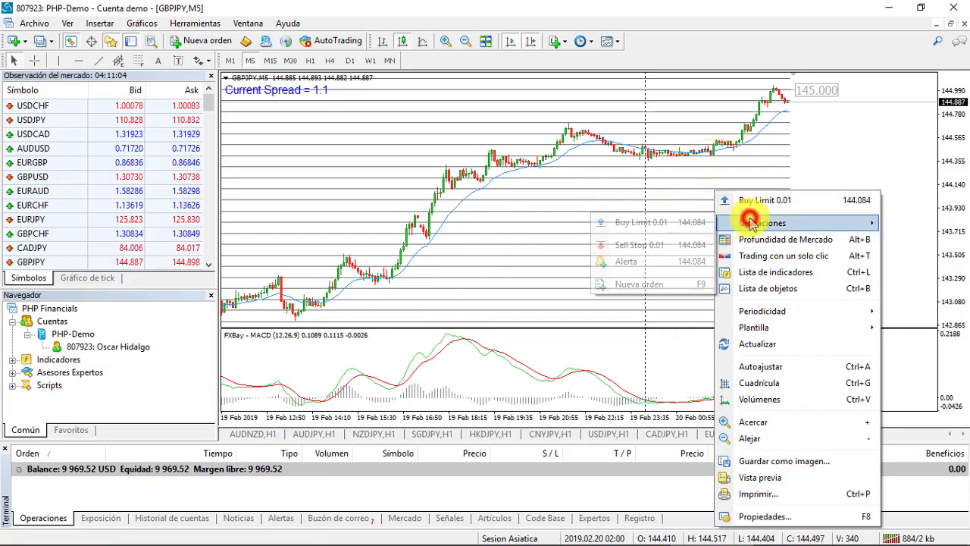
{"action": "left_click", "coordinate": [682, 284]}
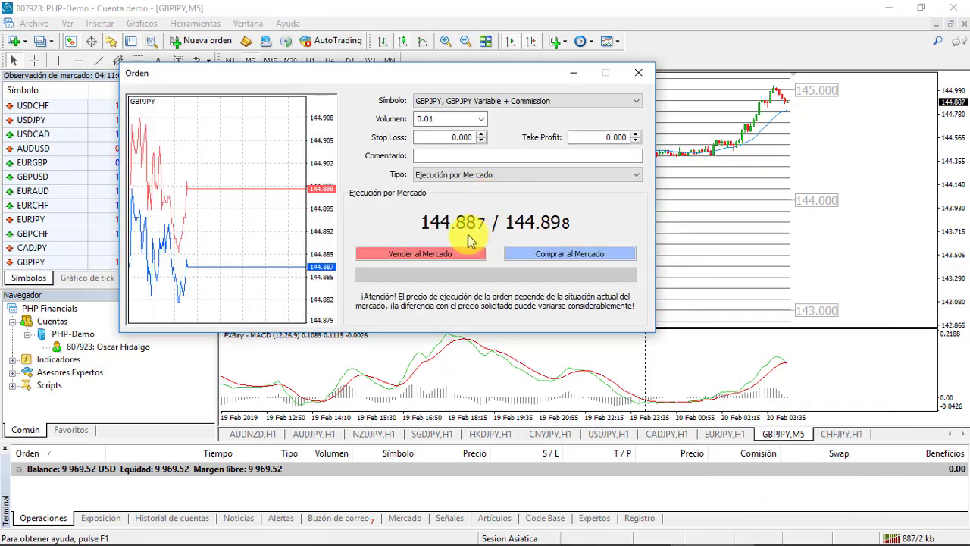
{"action": "left_click", "coordinate": [480, 119]}
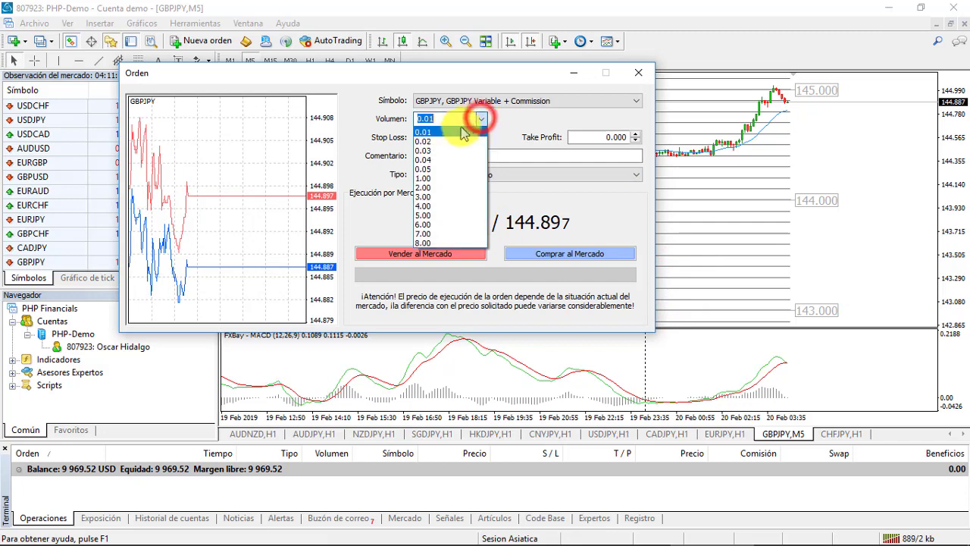
{"action": "left_click", "coordinate": [447, 141]}
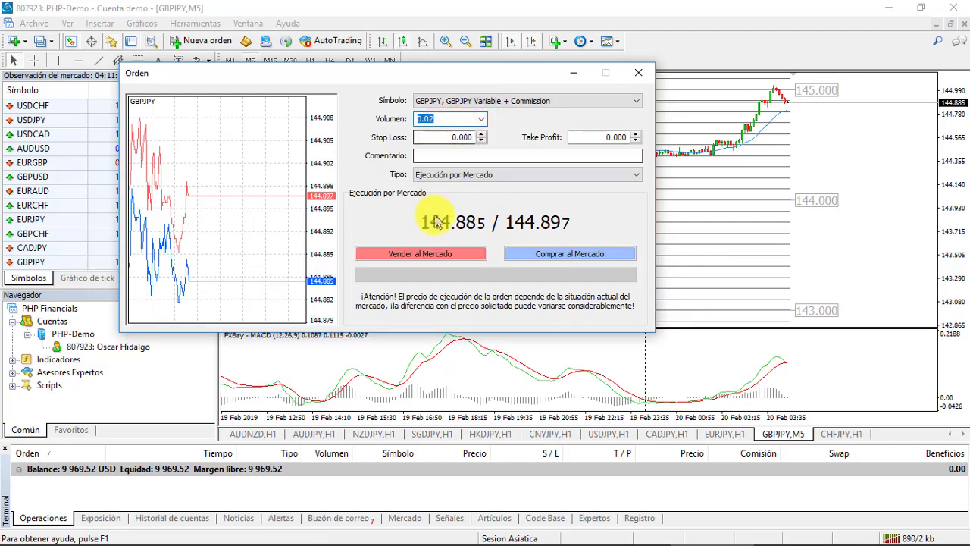
{"action": "left_click", "coordinate": [437, 255]}
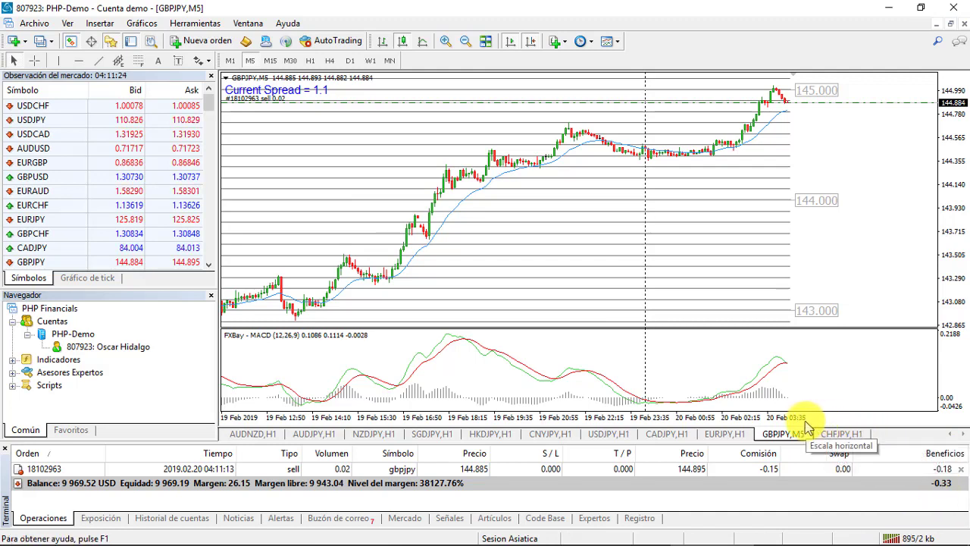
Step: Bring up the CHFJPY chart, compare it on the M15, M5 and M1 timeframes and leave it on M15
{"action": "left_click", "coordinate": [847, 436]}
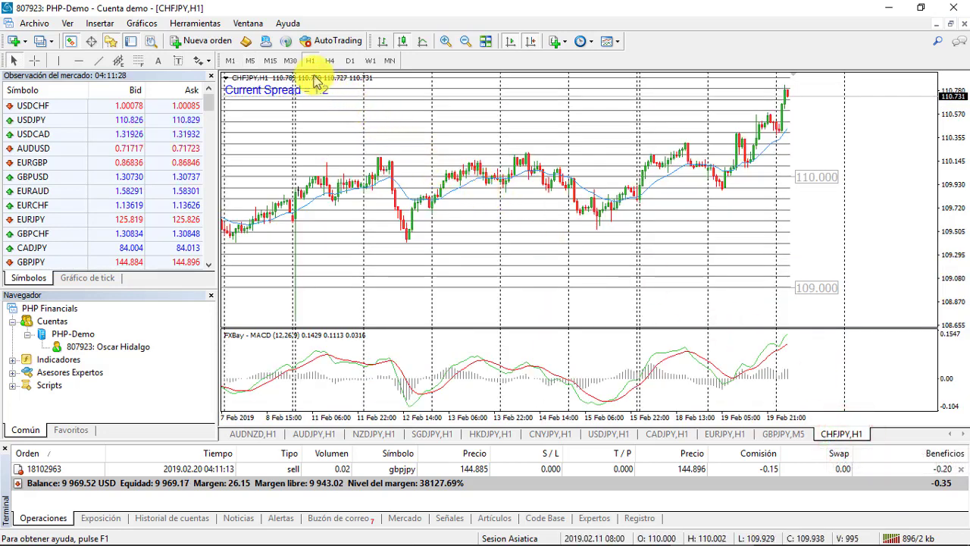
{"action": "left_click", "coordinate": [271, 61]}
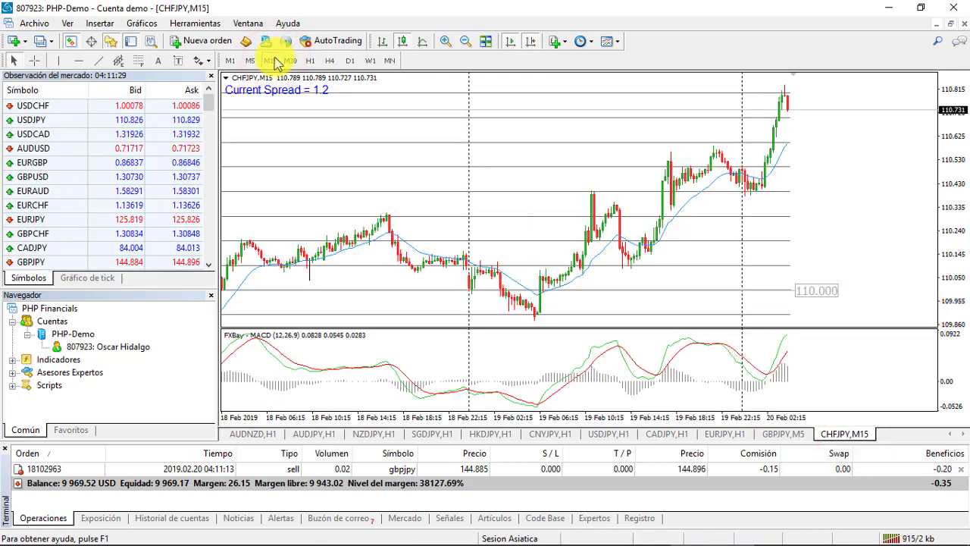
{"action": "left_click", "coordinate": [252, 62]}
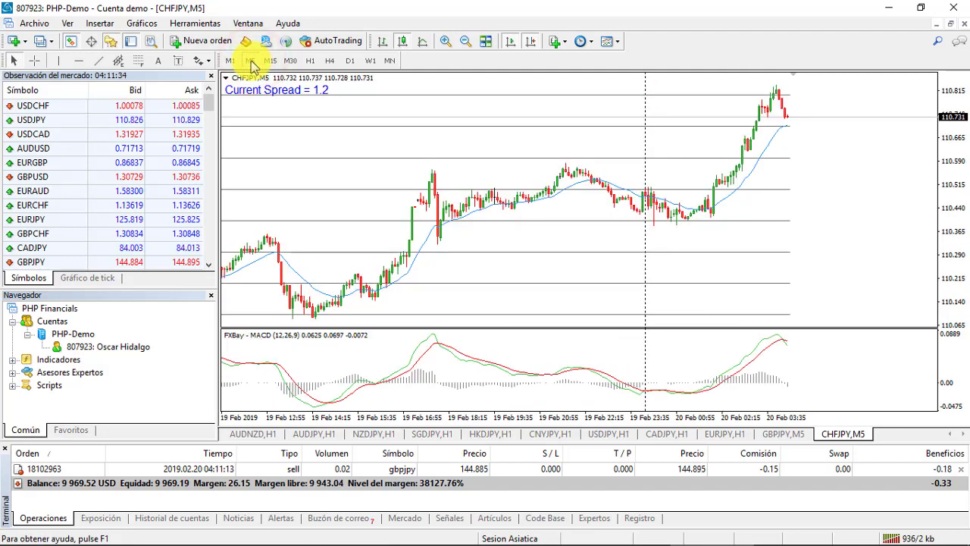
{"action": "left_click", "coordinate": [231, 60]}
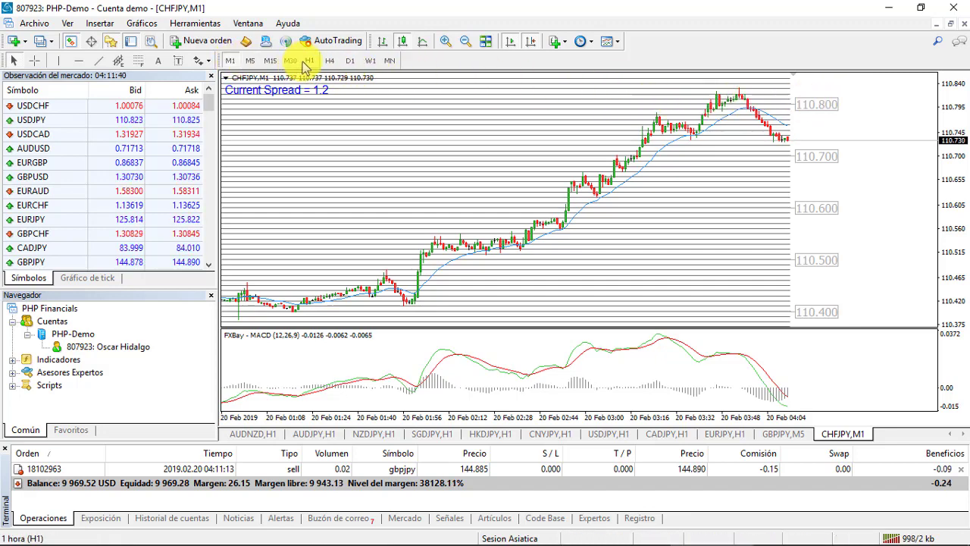
{"action": "left_click", "coordinate": [271, 61]}
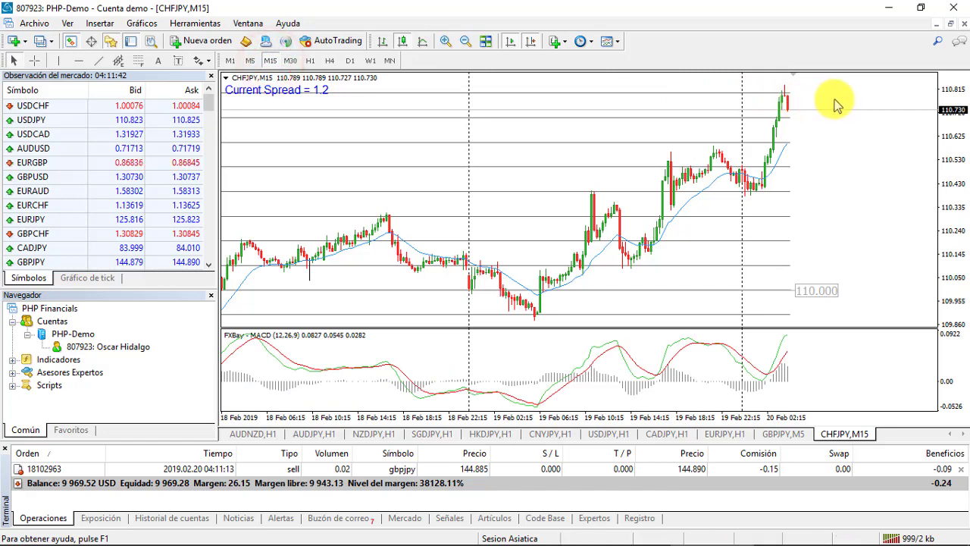
Step: Sell 0.05 lots of CHFJPY at market with a new order from the M15 chart
{"action": "right_click", "coordinate": [804, 100]}
{"action": "left_click", "coordinate": [853, 131]}
{"action": "left_click", "coordinate": [767, 193]}
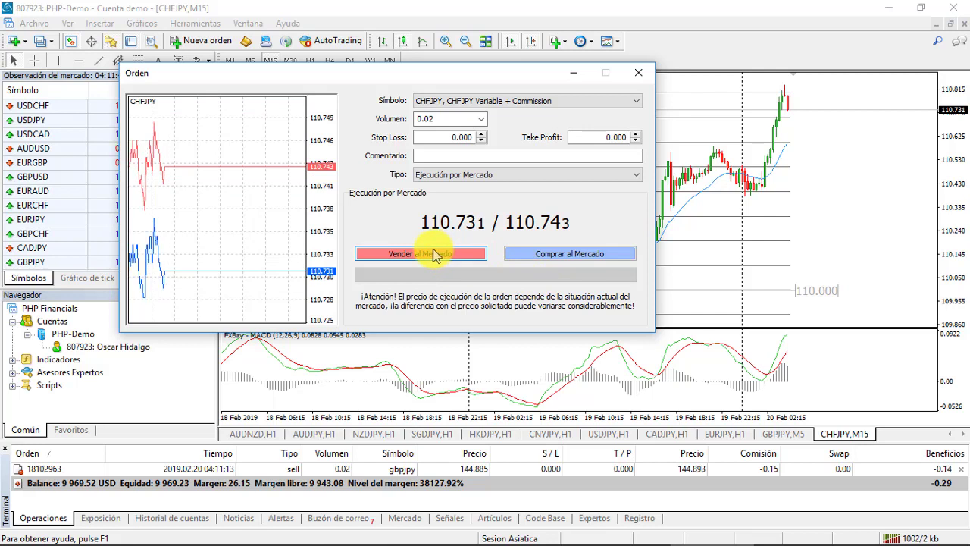
{"action": "left_click", "coordinate": [466, 118]}
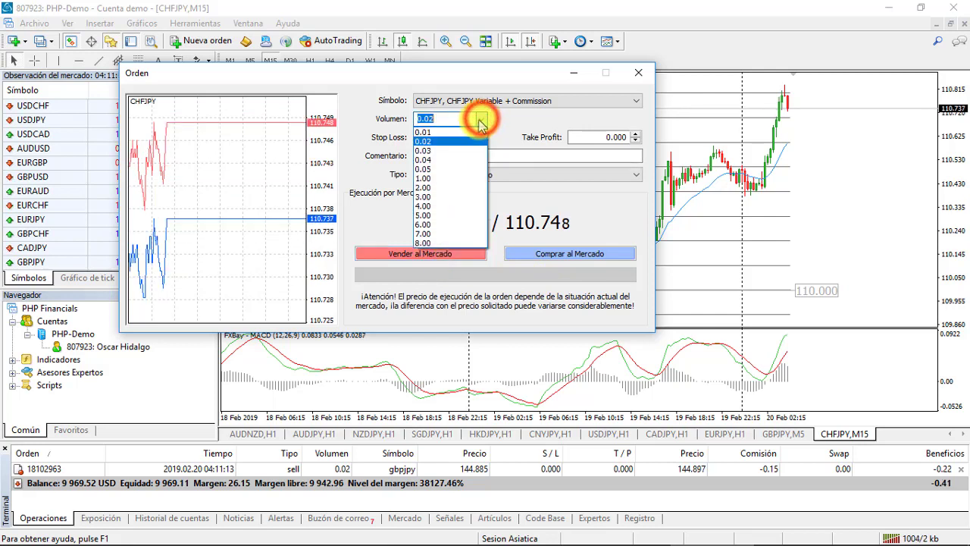
{"action": "left_click", "coordinate": [447, 170]}
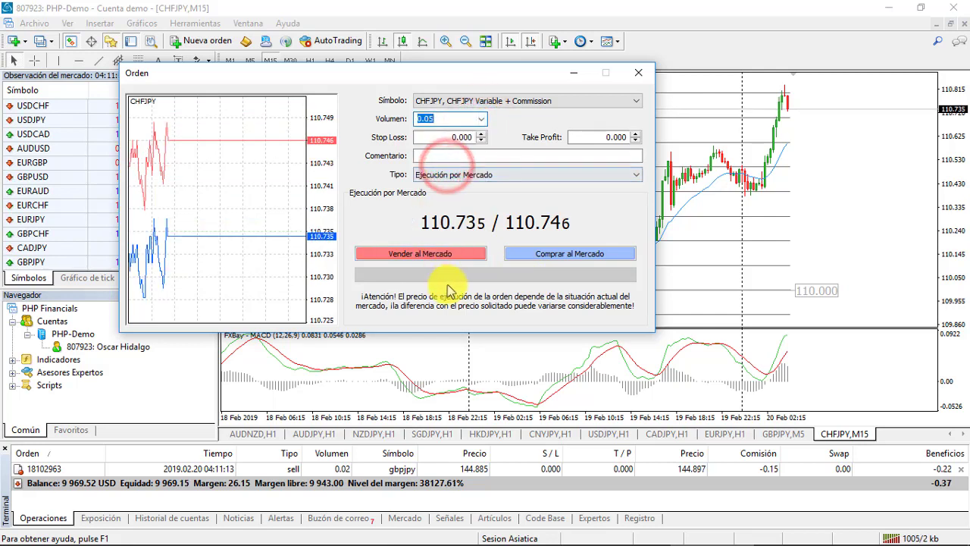
{"action": "left_click", "coordinate": [453, 254]}
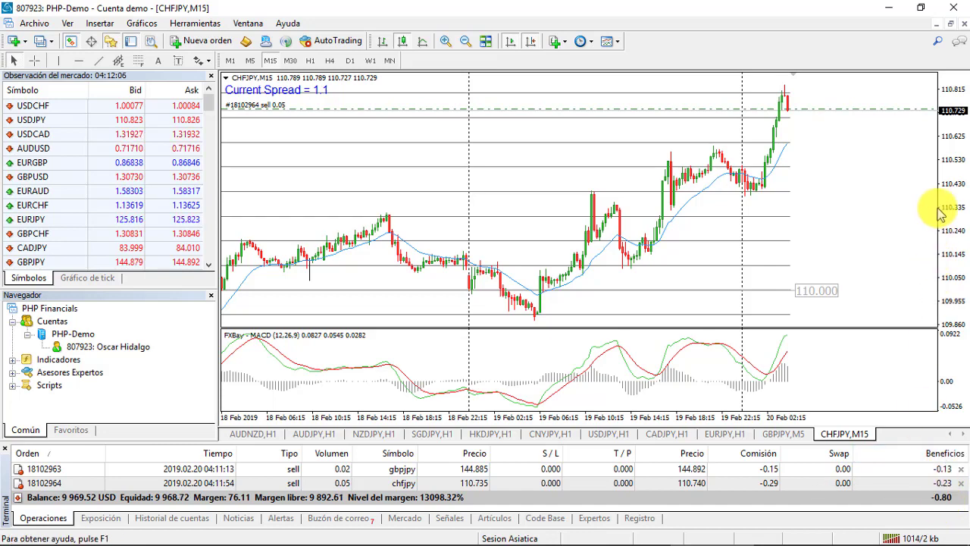
Step: Hide the Terminal panel and show it again, and do the same with the Navigator panel
{"action": "left_click_drag", "start_coordinate": [959, 199], "coordinate": [364, 147]}
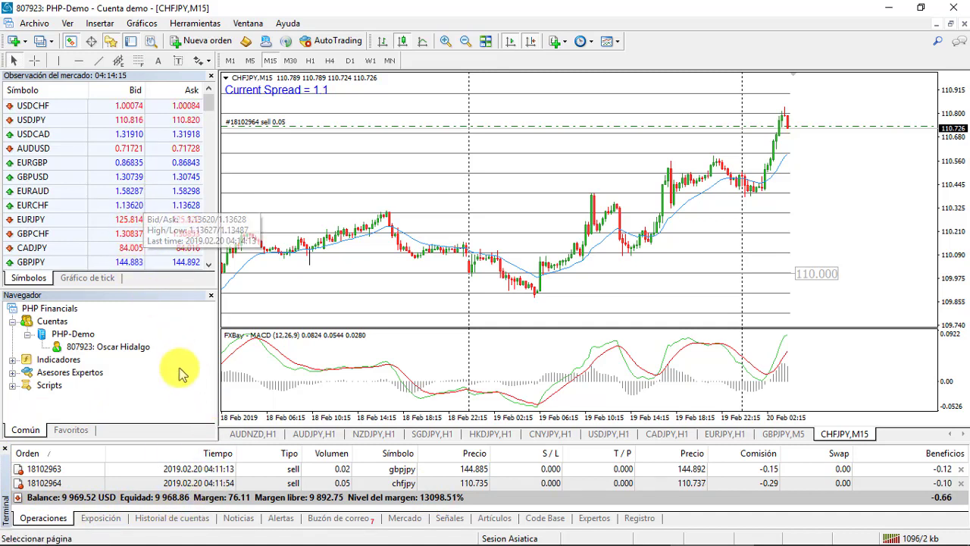
{"action": "left_click", "coordinate": [133, 46]}
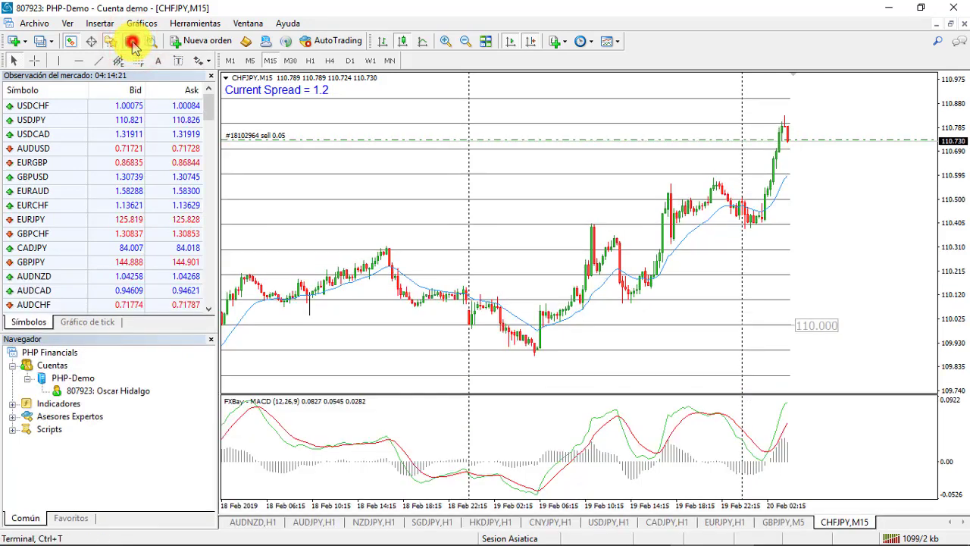
{"action": "left_click", "coordinate": [133, 43]}
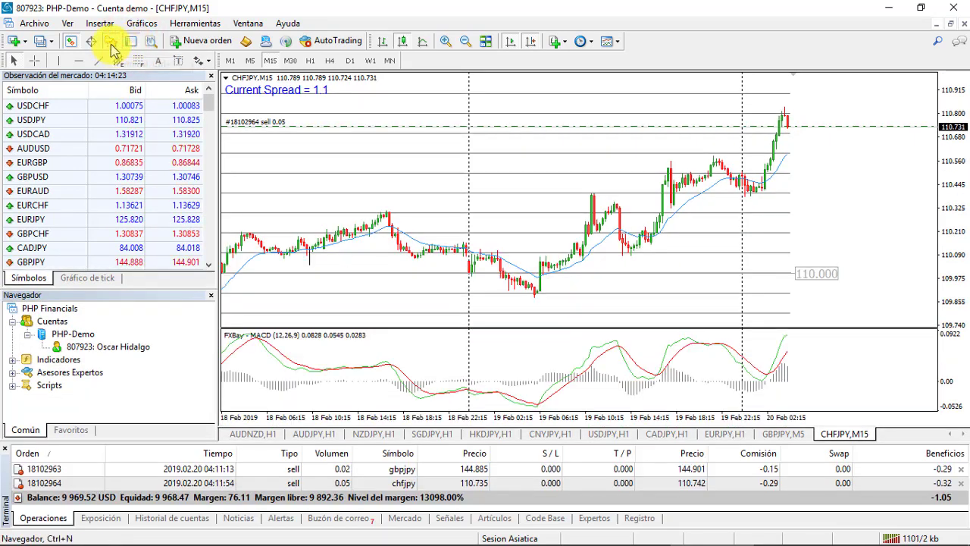
{"action": "left_click", "coordinate": [112, 47]}
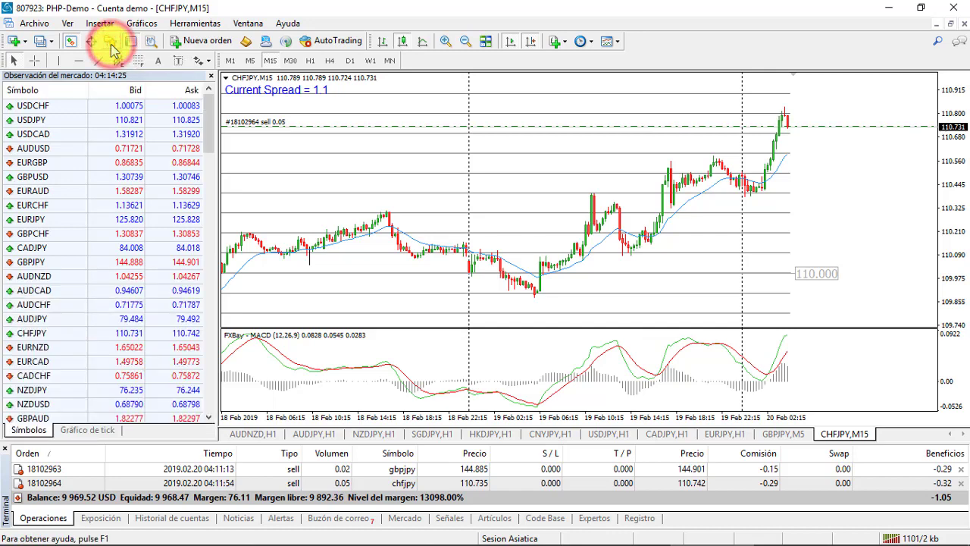
{"action": "left_click", "coordinate": [112, 47]}
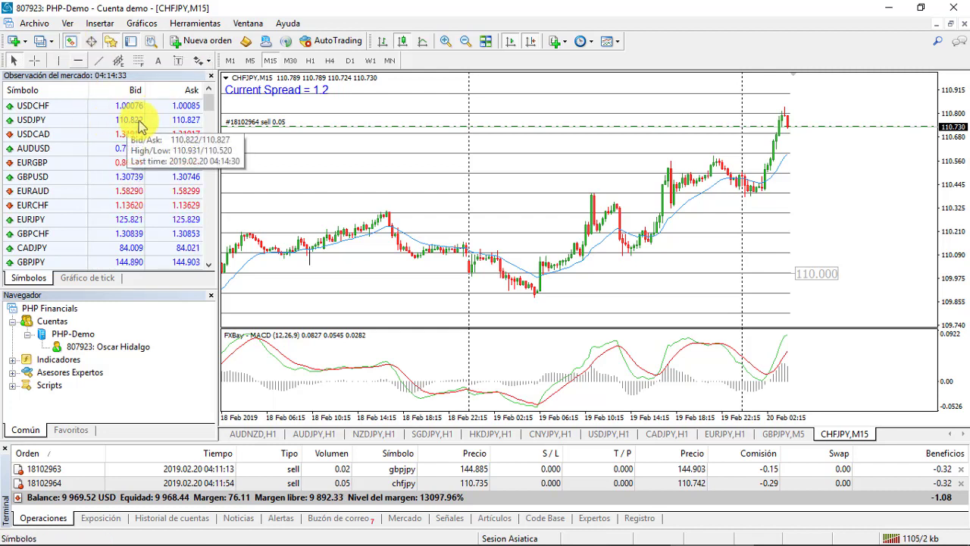
{"action": "mouse_move", "coordinate": [148, 111]}
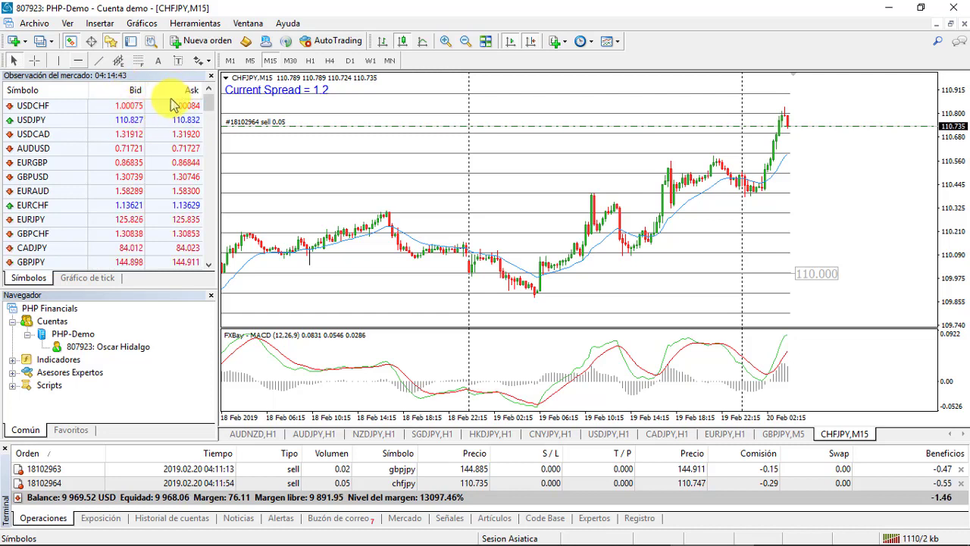
{"action": "mouse_move", "coordinate": [182, 114]}
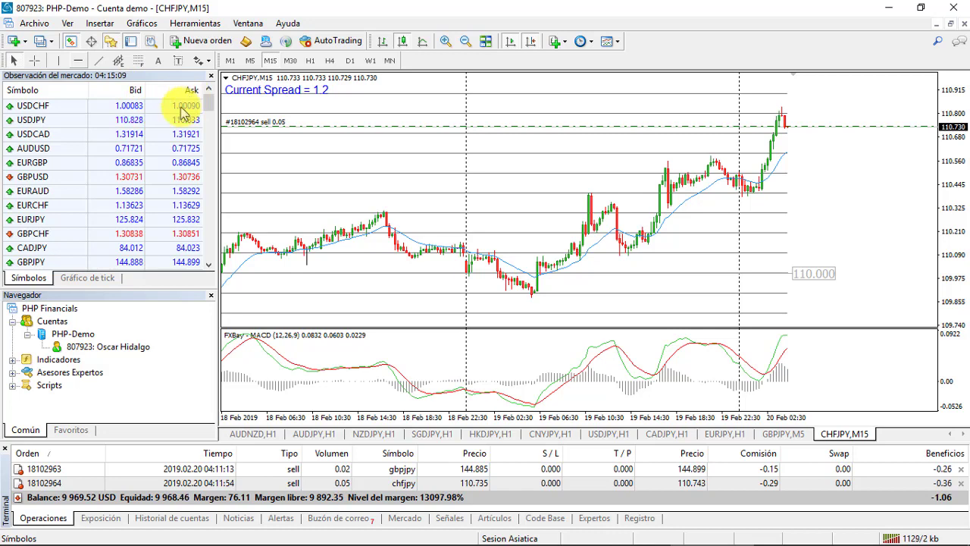
{"action": "left_click", "coordinate": [97, 281]}
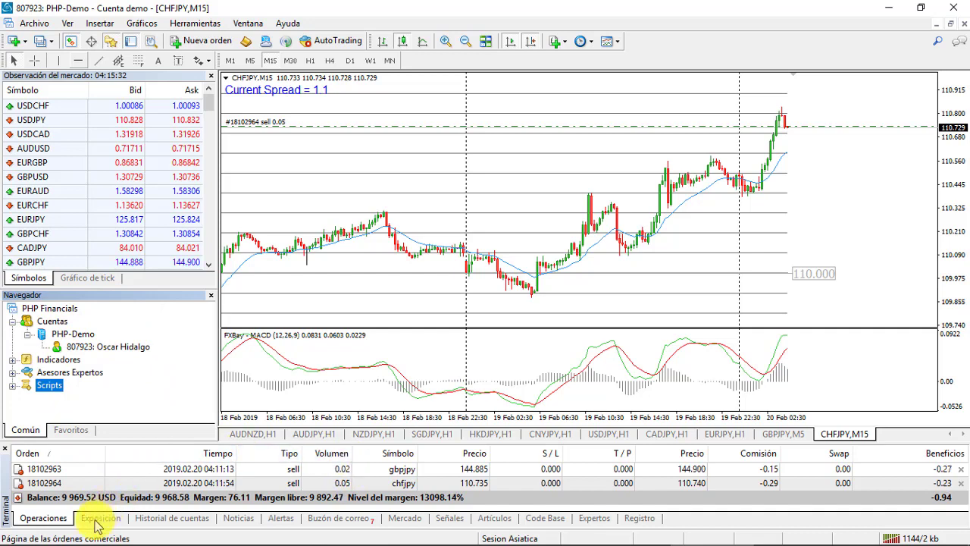
{"action": "left_click", "coordinate": [161, 518]}
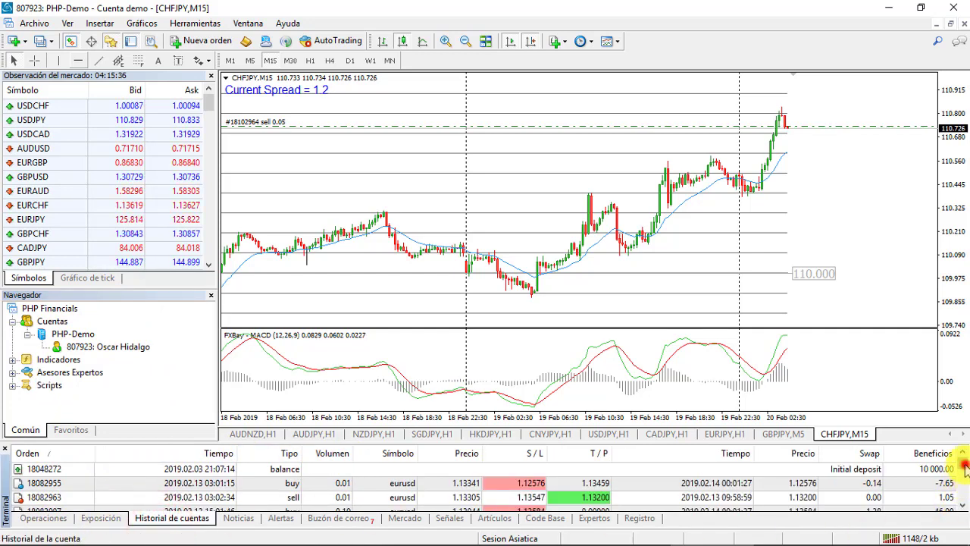
{"action": "left_click_drag", "start_coordinate": [961, 468], "coordinate": [966, 498]}
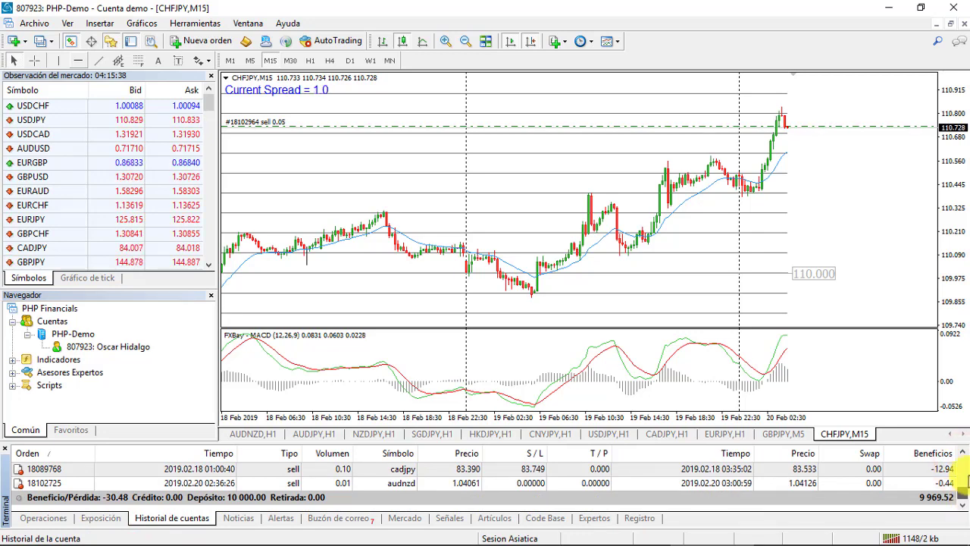
{"action": "left_click", "coordinate": [962, 453]}
{"action": "left_click", "coordinate": [962, 453]}
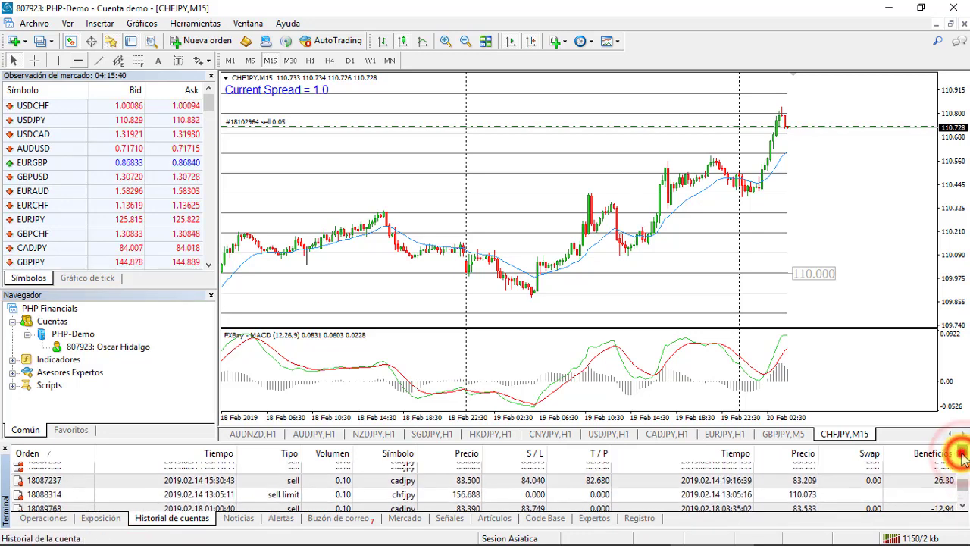
{"action": "left_click", "coordinate": [962, 453]}
{"action": "left_click", "coordinate": [963, 505]}
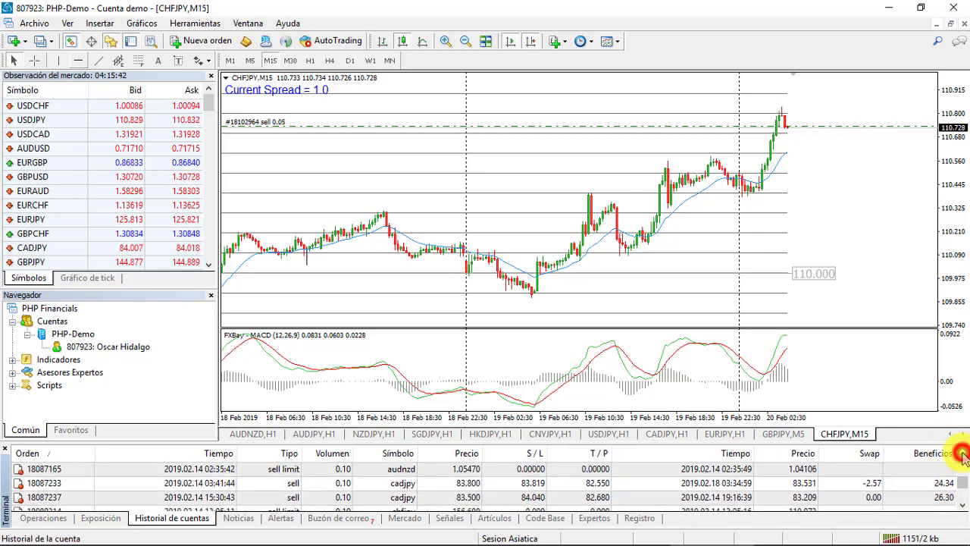
{"action": "left_click", "coordinate": [962, 504]}
{"action": "left_click", "coordinate": [962, 504]}
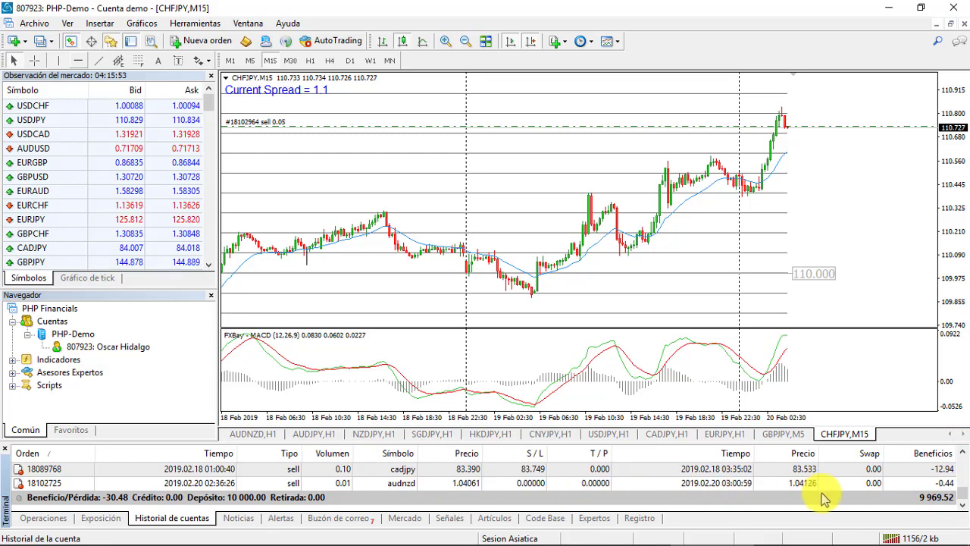
{"action": "scroll", "coordinate": [961, 466], "scroll_direction": "up", "scroll_amount": 5}
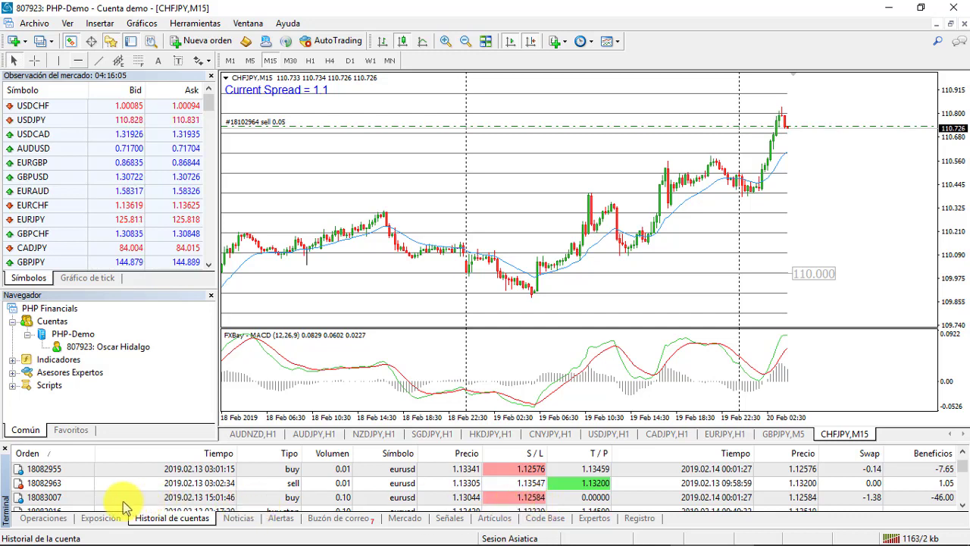
{"action": "left_click", "coordinate": [51, 520]}
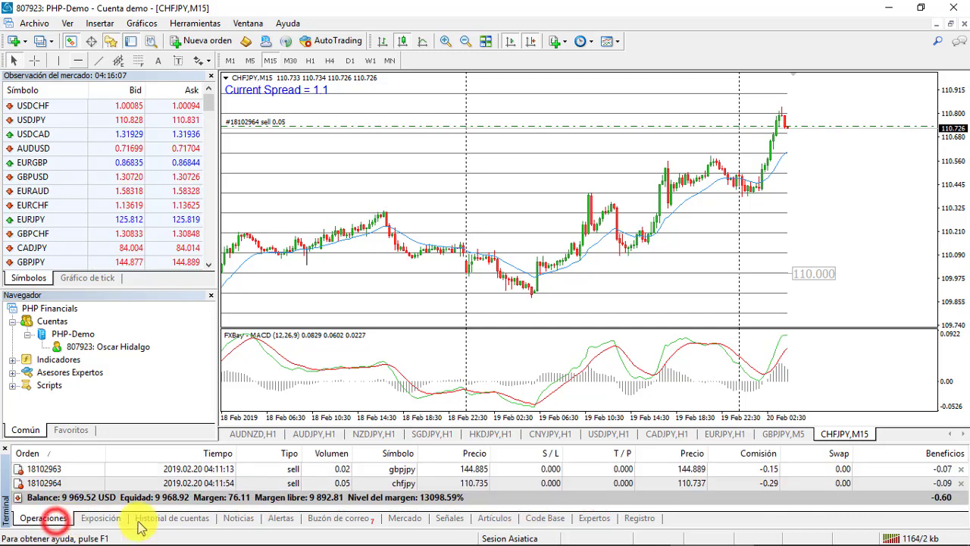
{"action": "left_click", "coordinate": [171, 520]}
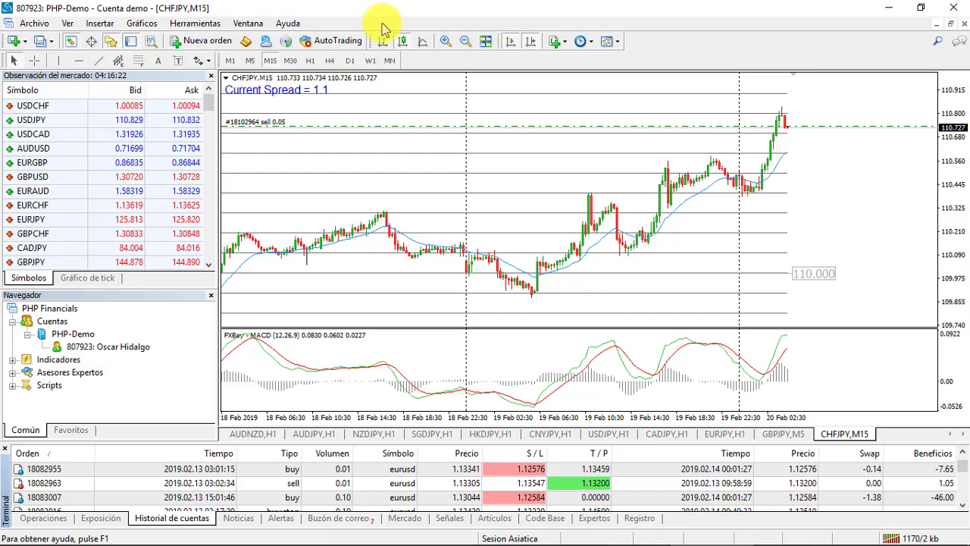
Step: Hide the Market Watch panel and show it again, and do the same with the Navigator panel
{"action": "left_click", "coordinate": [72, 42]}
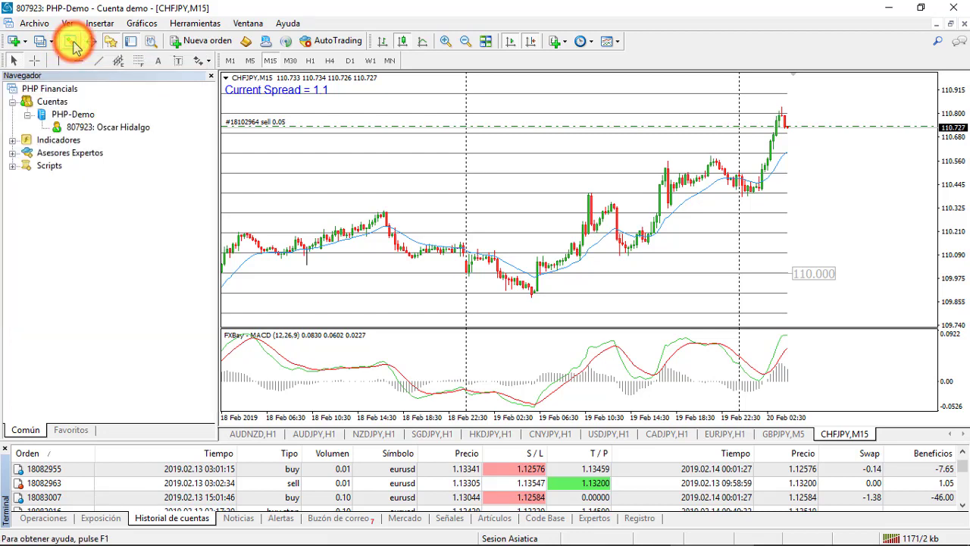
{"action": "left_click", "coordinate": [71, 42]}
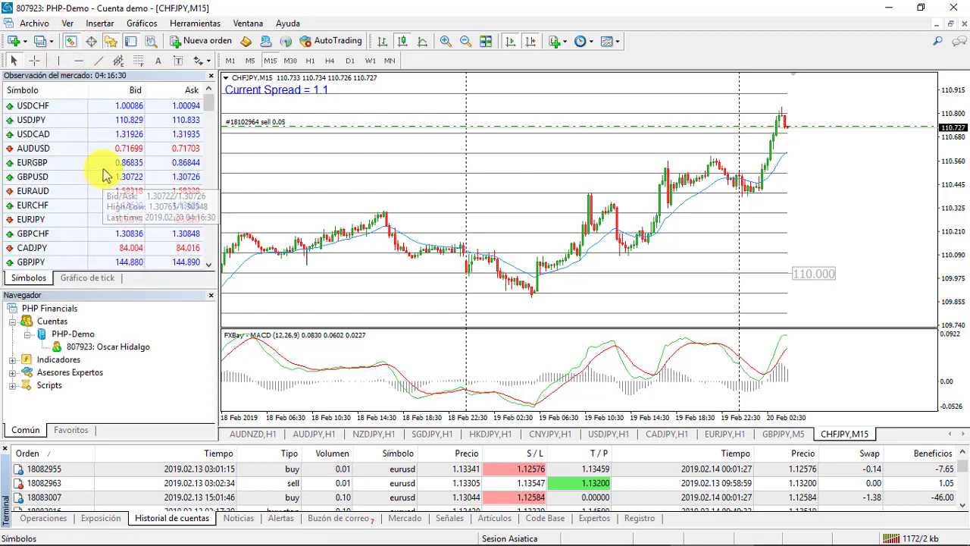
{"action": "mouse_move", "coordinate": [105, 168]}
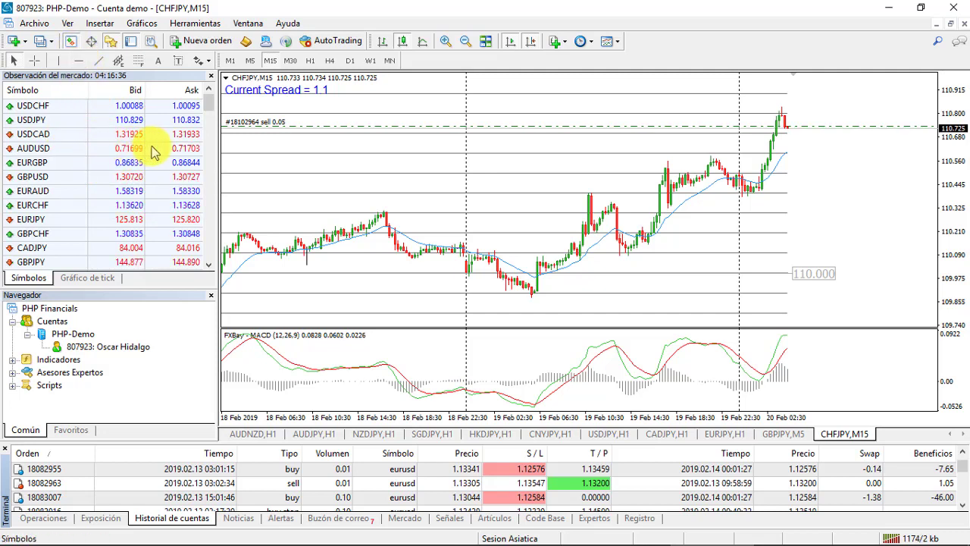
{"action": "mouse_move", "coordinate": [168, 152]}
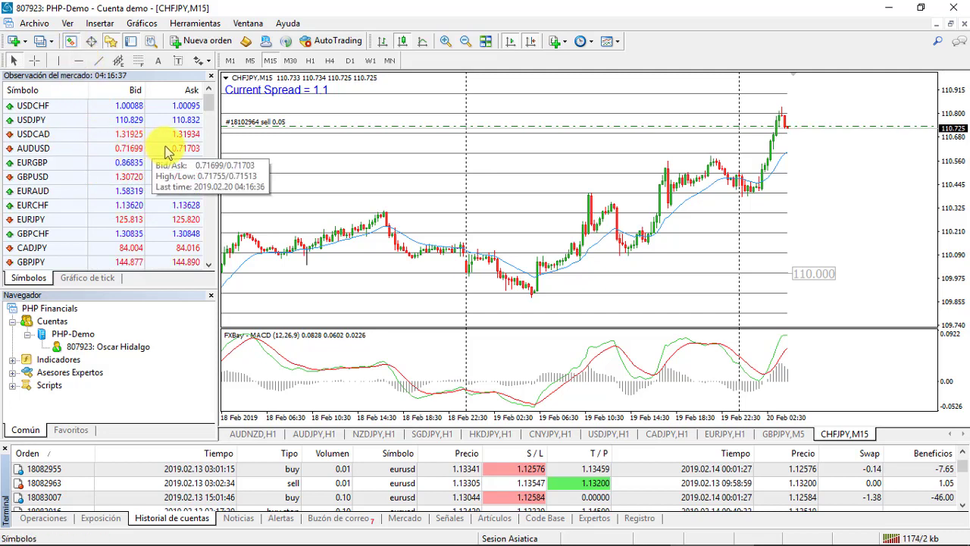
{"action": "left_click", "coordinate": [110, 42]}
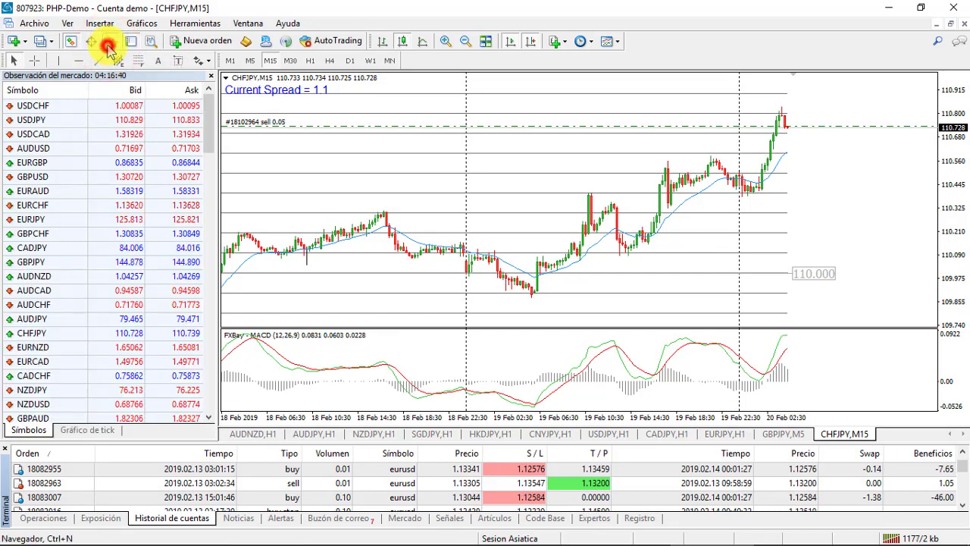
{"action": "left_click", "coordinate": [109, 46]}
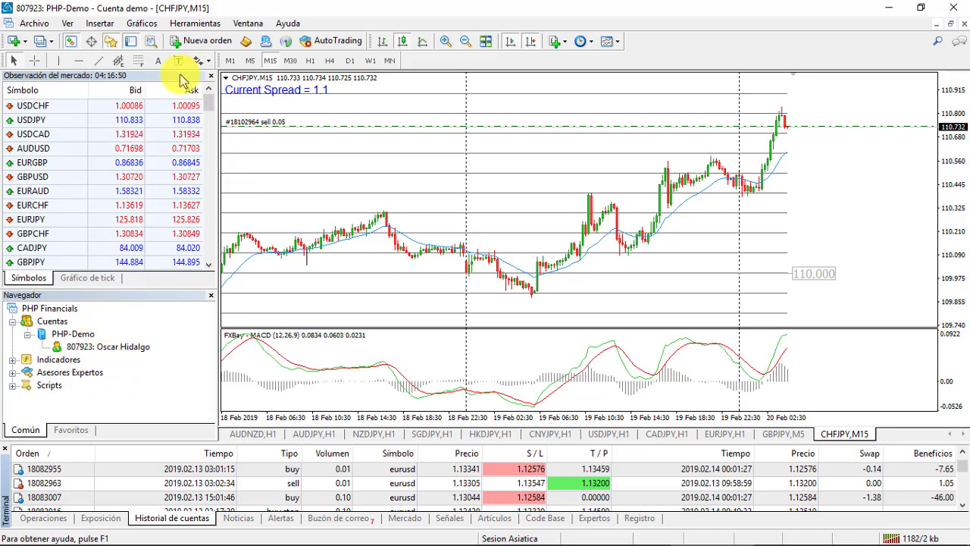
Step: Hide the Terminal panel and restore it, repeating the demonstration twice
{"action": "left_click", "coordinate": [130, 42]}
{"action": "left_click", "coordinate": [130, 41]}
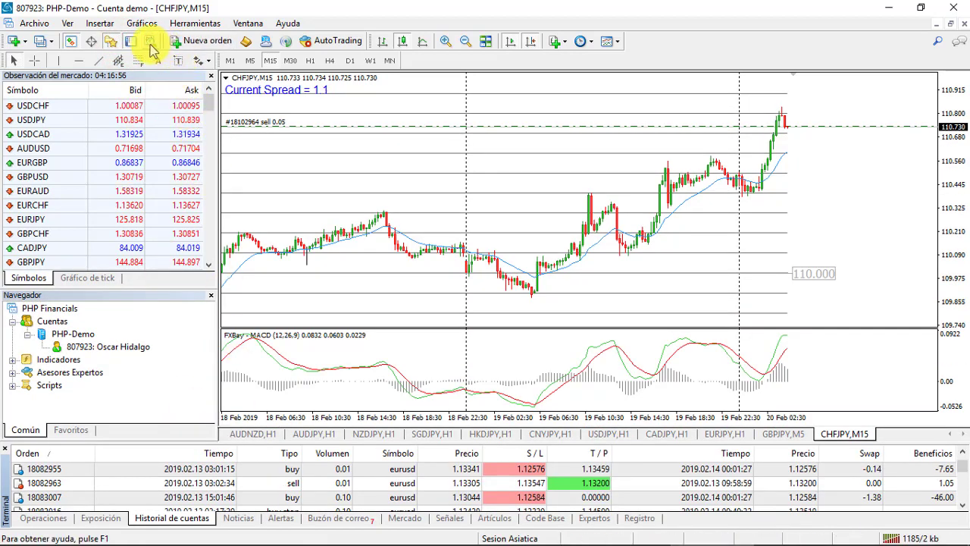
{"action": "left_click", "coordinate": [132, 43]}
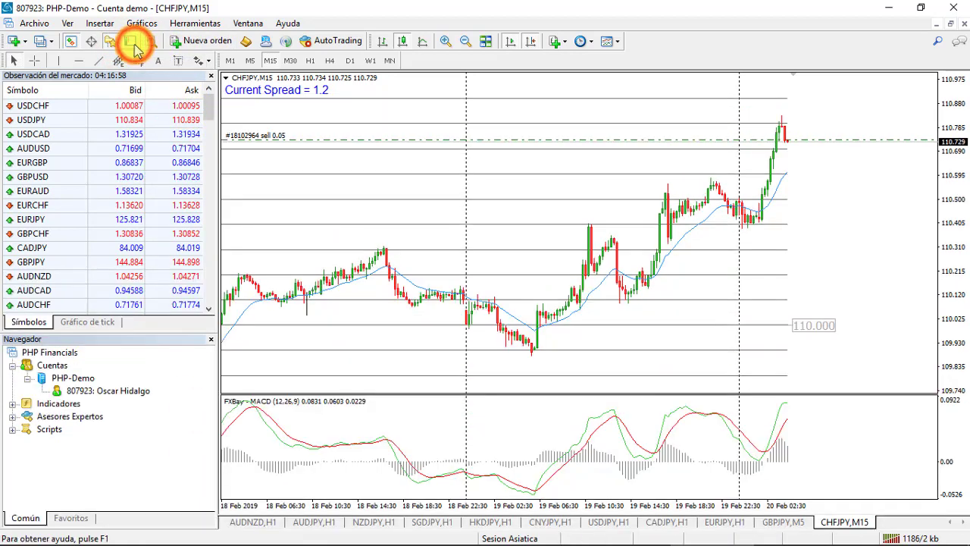
{"action": "left_click", "coordinate": [132, 42]}
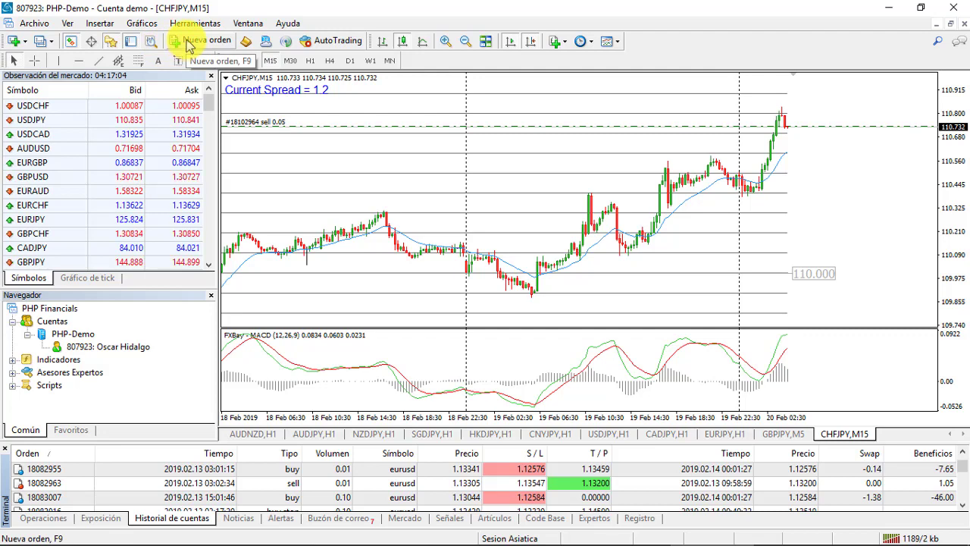
Step: Start a new CHFJPY order, switch its type to Orden pendiente, view the pending order types and close the order without placing it
{"action": "left_click", "coordinate": [187, 42]}
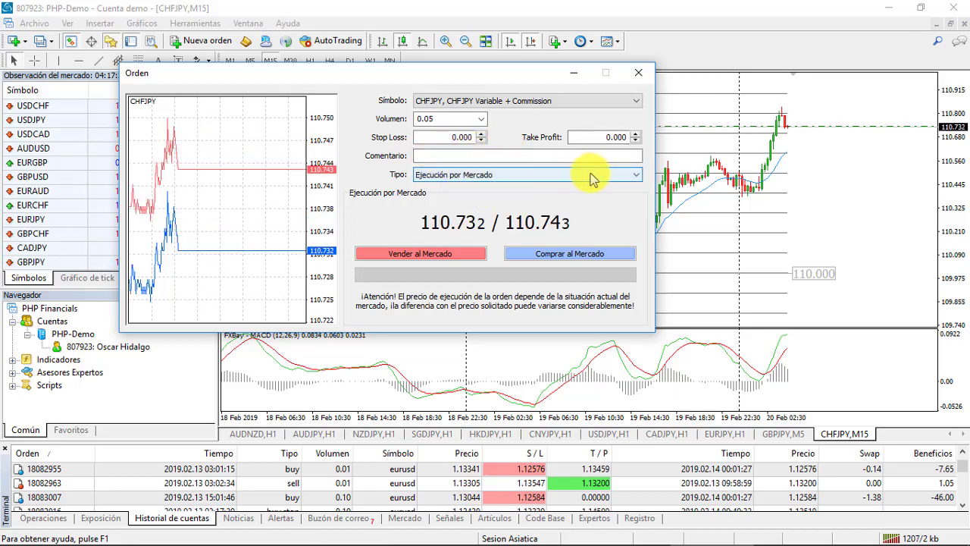
{"action": "left_click", "coordinate": [633, 176]}
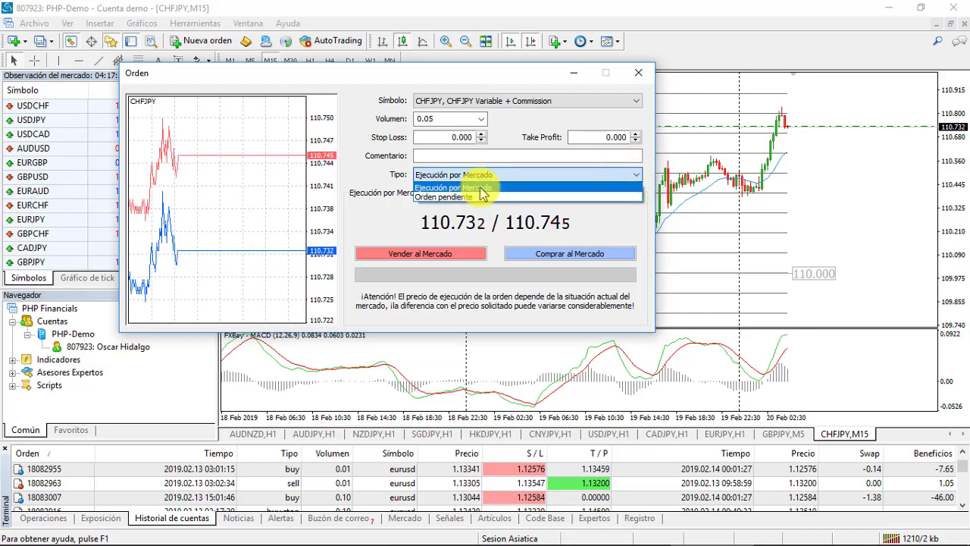
{"action": "left_click", "coordinate": [466, 197]}
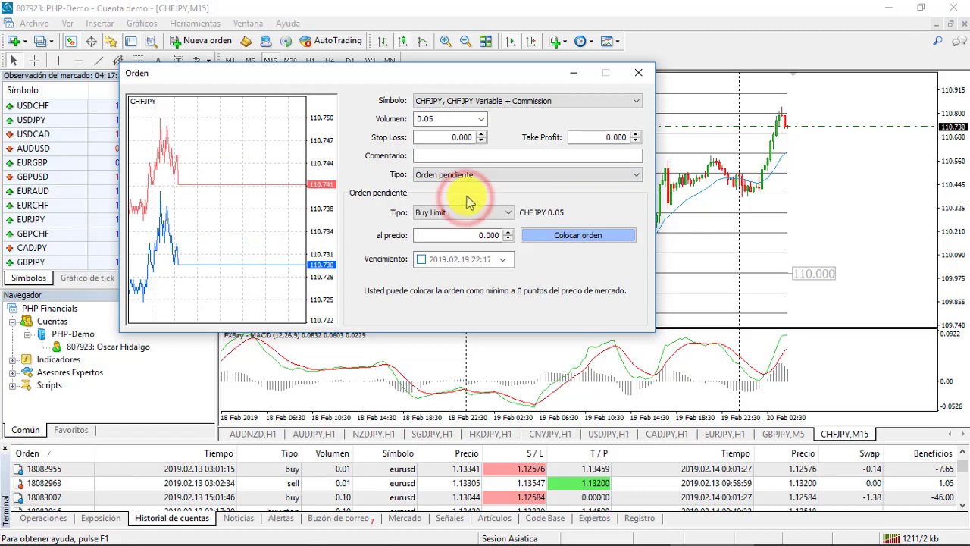
{"action": "left_click", "coordinate": [636, 176]}
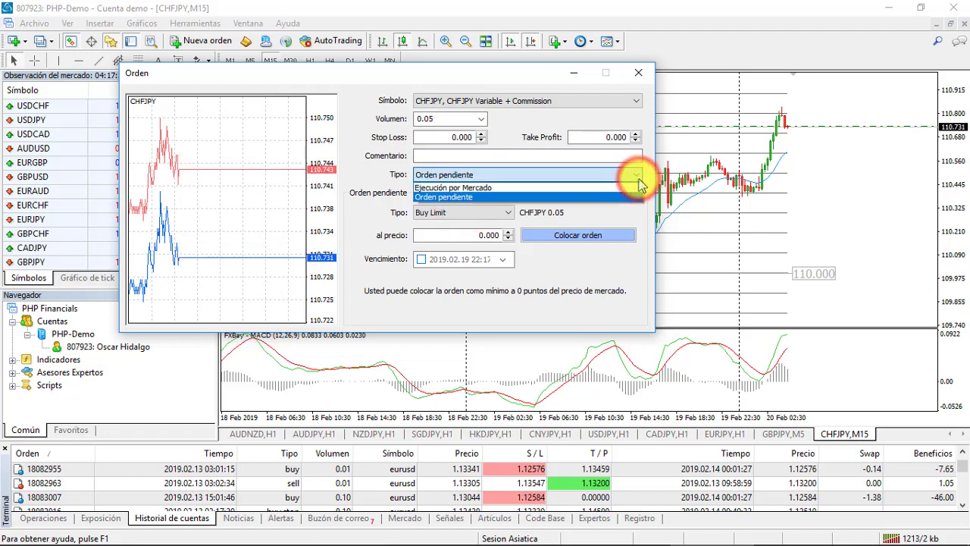
{"action": "left_click", "coordinate": [637, 182]}
{"action": "left_click", "coordinate": [637, 182]}
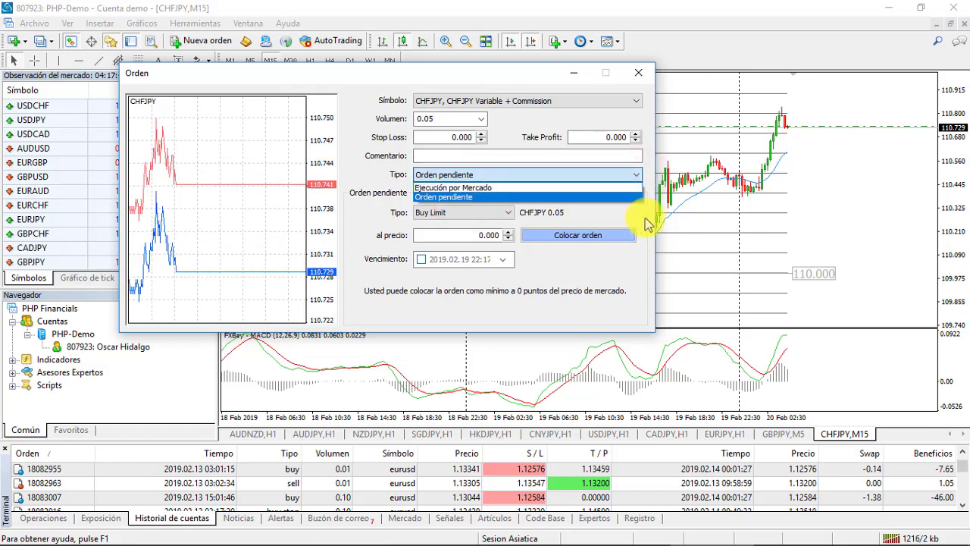
{"action": "left_click", "coordinate": [678, 225]}
{"action": "left_click", "coordinate": [504, 214]}
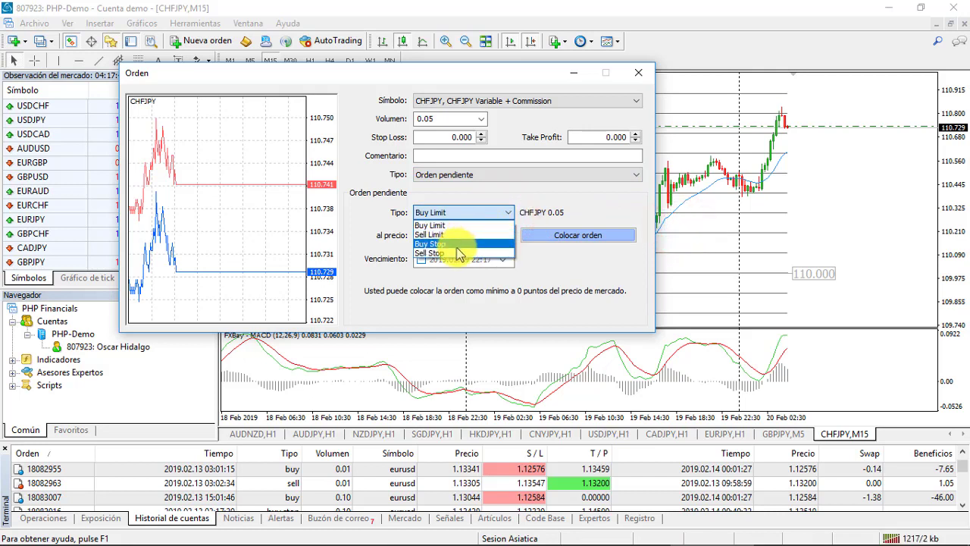
{"action": "left_click", "coordinate": [699, 235]}
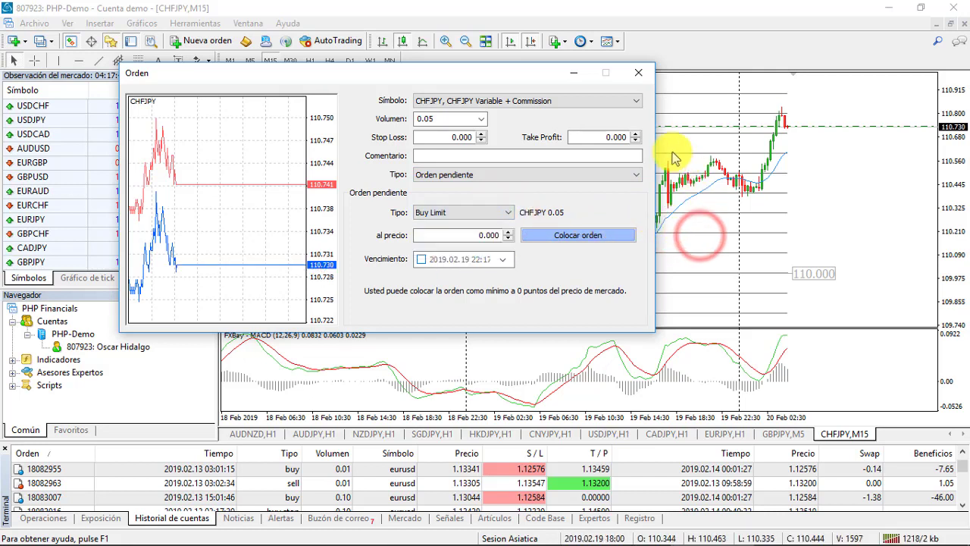
{"action": "left_click", "coordinate": [638, 73]}
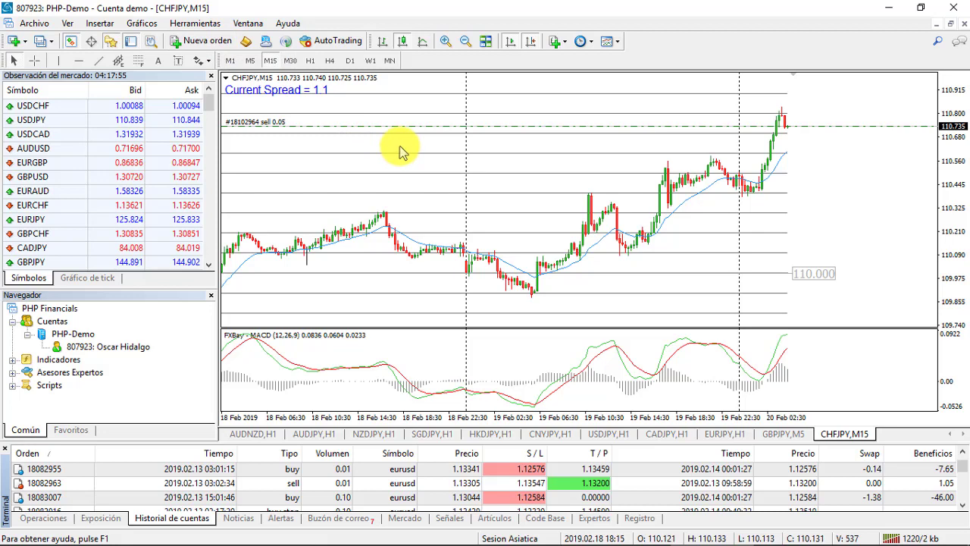
Step: Open a new order from the CHFJPY chart's own trading operations and close it without placing it
{"action": "right_click", "coordinate": [422, 155]}
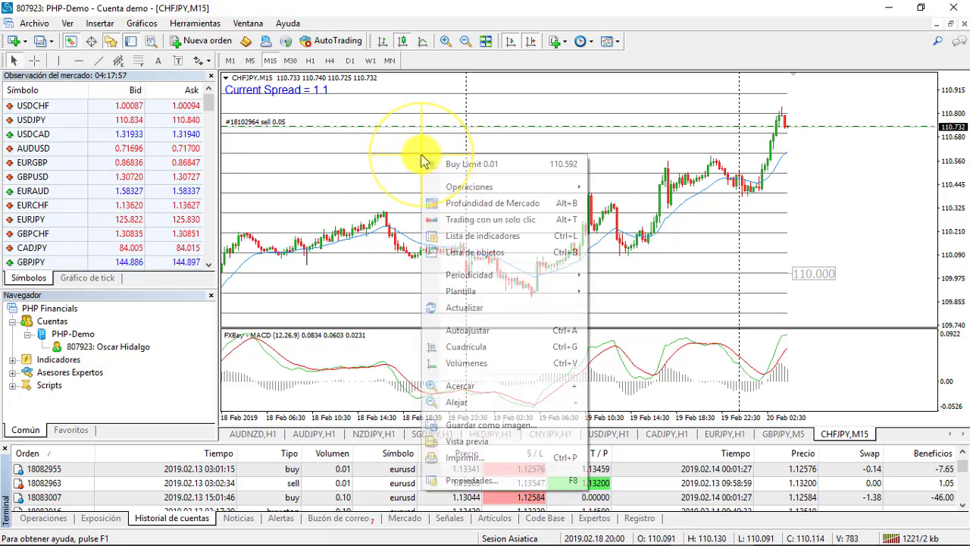
{"action": "mouse_move", "coordinate": [469, 187]}
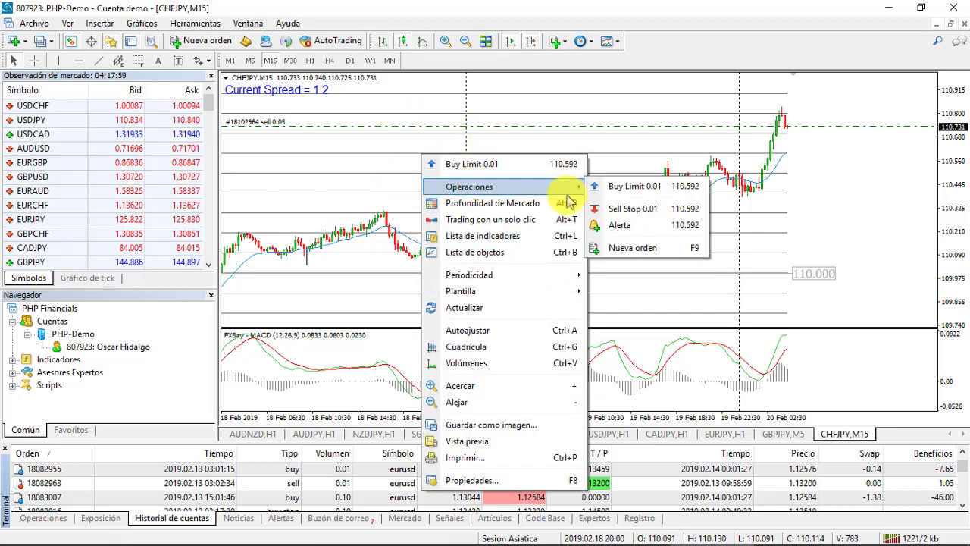
{"action": "left_click", "coordinate": [635, 248]}
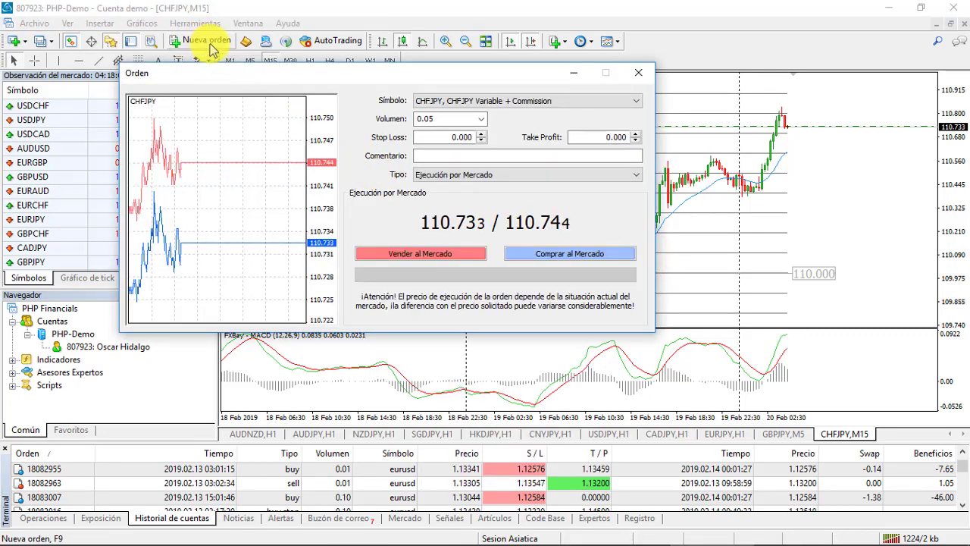
{"action": "left_click", "coordinate": [638, 72]}
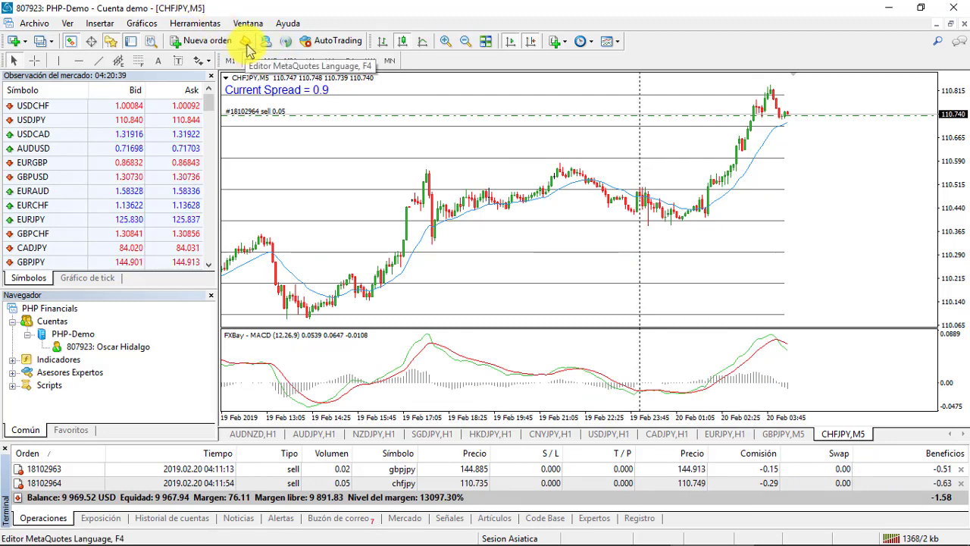
Step: Switch to MetaEditor and look over the MQL4 folders, selecting Experts, Include and Indicators in turn
{"action": "left_click", "coordinate": [250, 47]}
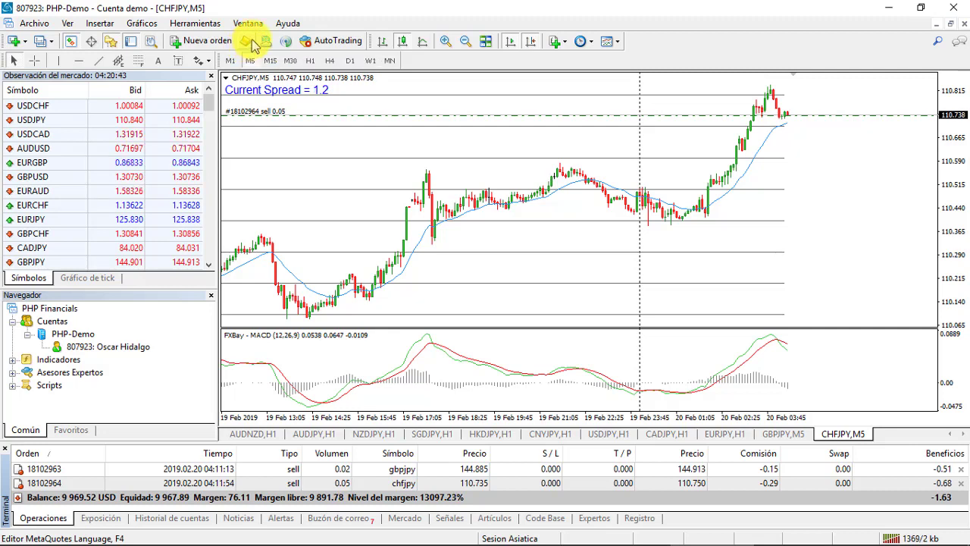
{"action": "left_click", "coordinate": [253, 44]}
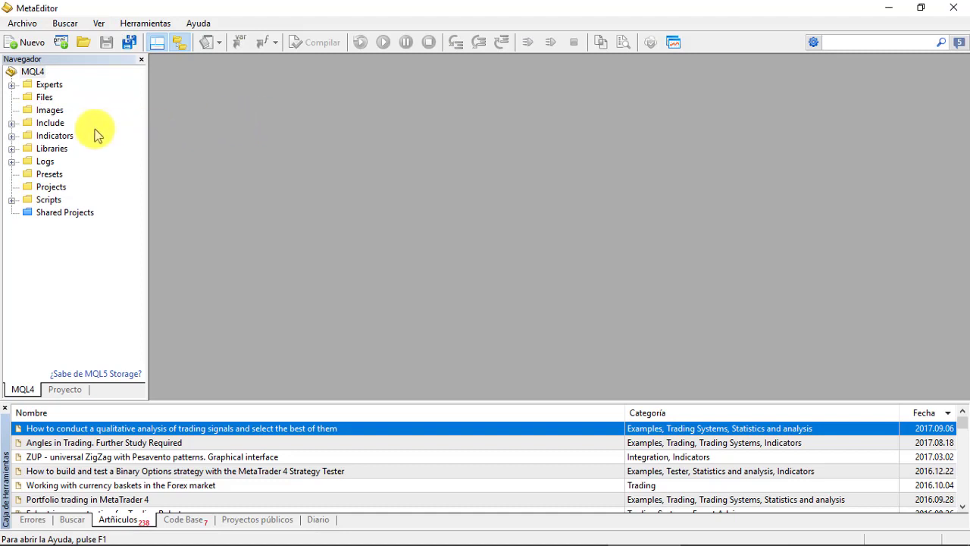
{"action": "left_click", "coordinate": [46, 98]}
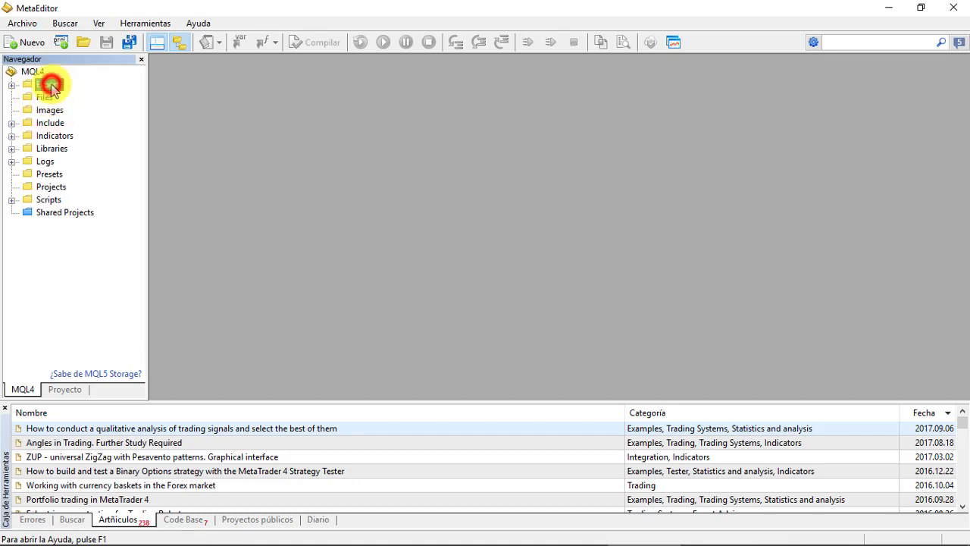
{"action": "left_click", "coordinate": [58, 125]}
{"action": "left_click", "coordinate": [62, 137]}
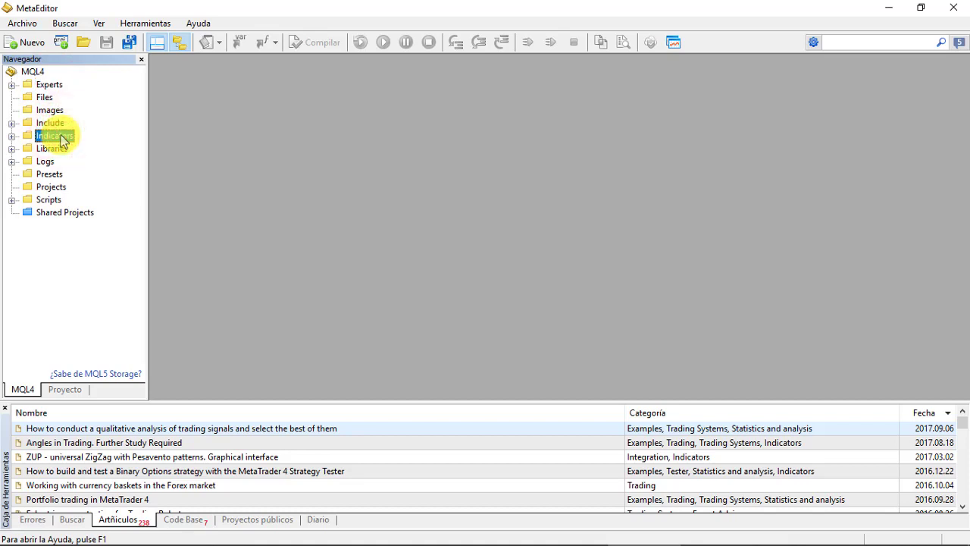
Step: Select the Scripts folder, expand the Indicators folder in the MQL4 tree, and open Indicators in a maximized File Explorer window
{"action": "left_click", "coordinate": [48, 198]}
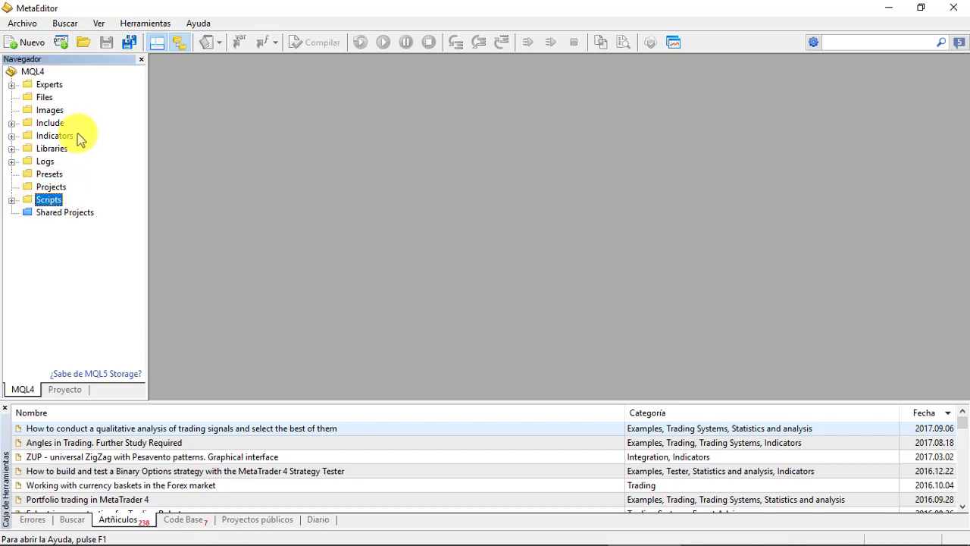
{"action": "double_click", "coordinate": [28, 136]}
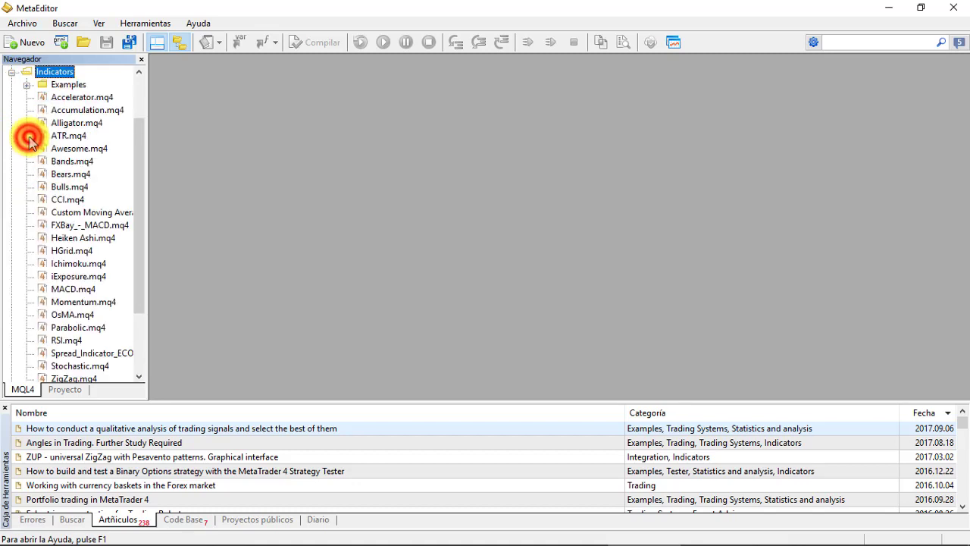
{"action": "right_click", "coordinate": [47, 78]}
{"action": "left_click", "coordinate": [88, 102]}
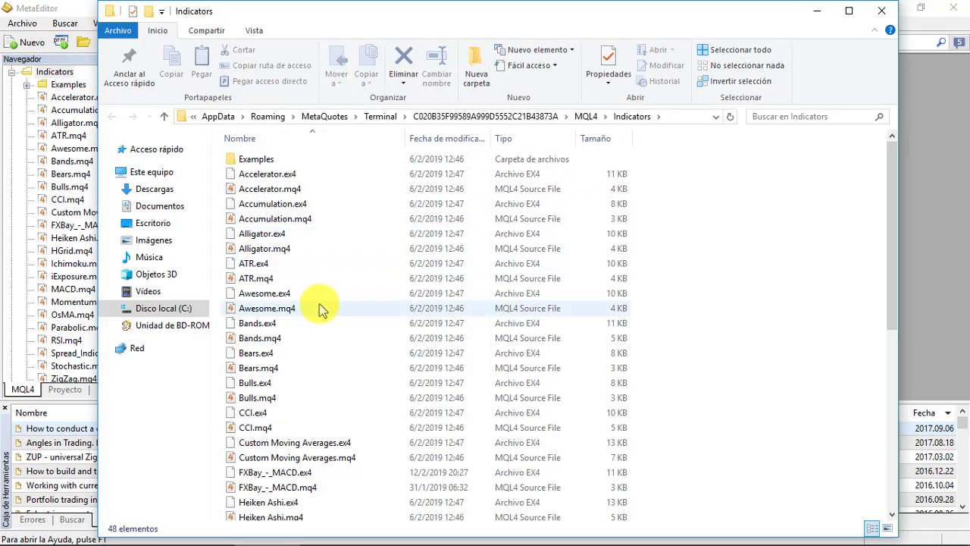
{"action": "left_click", "coordinate": [849, 11]}
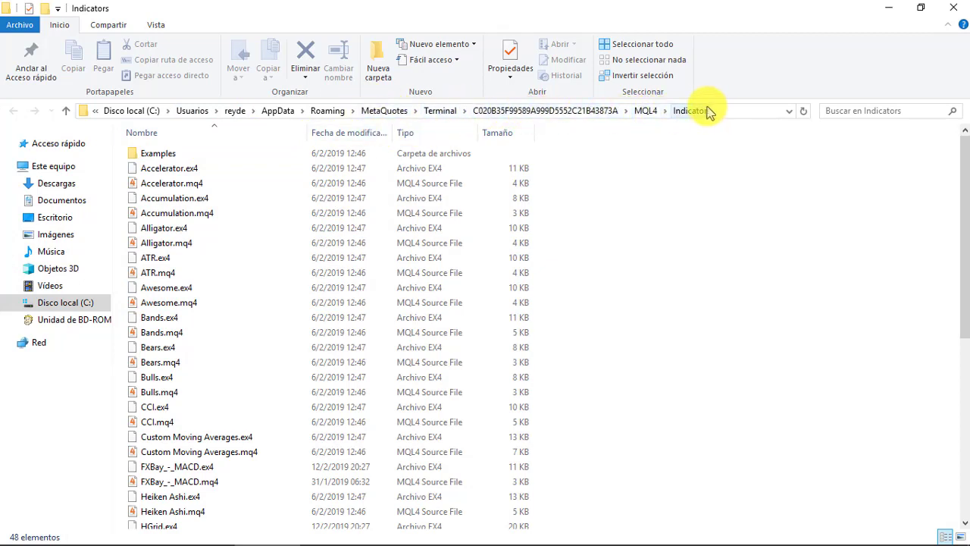
Step: View the paste options for the Indicators folder without pasting, and close File Explorer and MetaEditor to return to MetaTrader 4
{"action": "left_click", "coordinate": [265, 178]}
{"action": "right_click", "coordinate": [265, 178]}
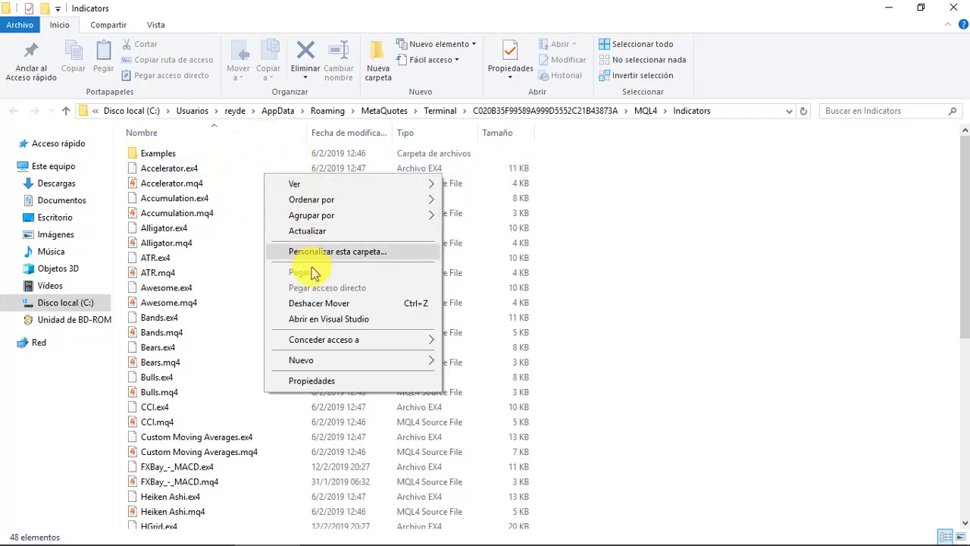
{"action": "left_click", "coordinate": [593, 245]}
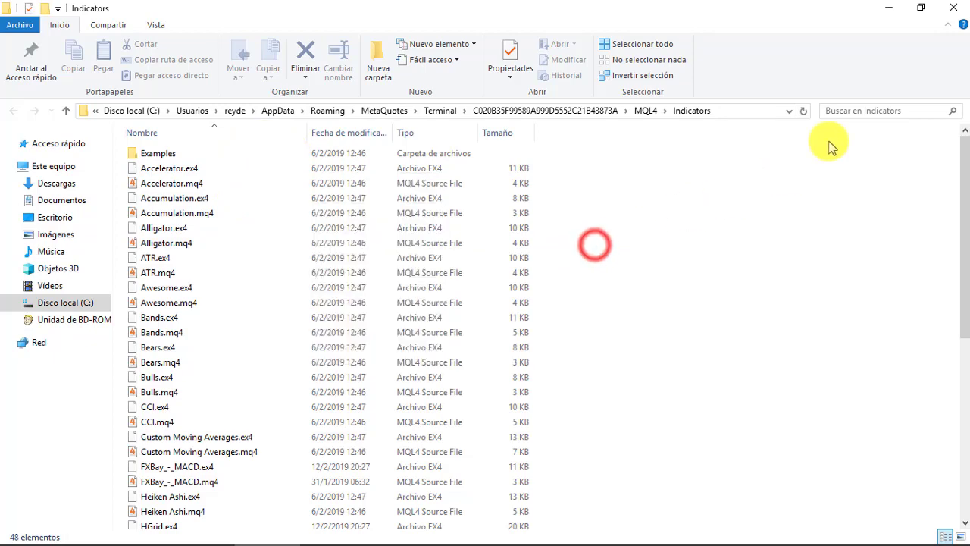
{"action": "left_click", "coordinate": [954, 9]}
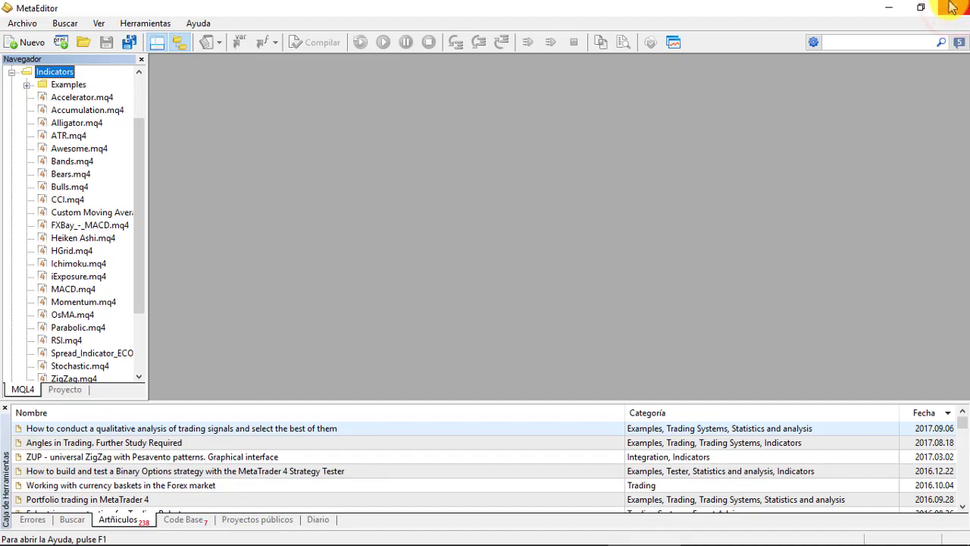
{"action": "left_click", "coordinate": [954, 9]}
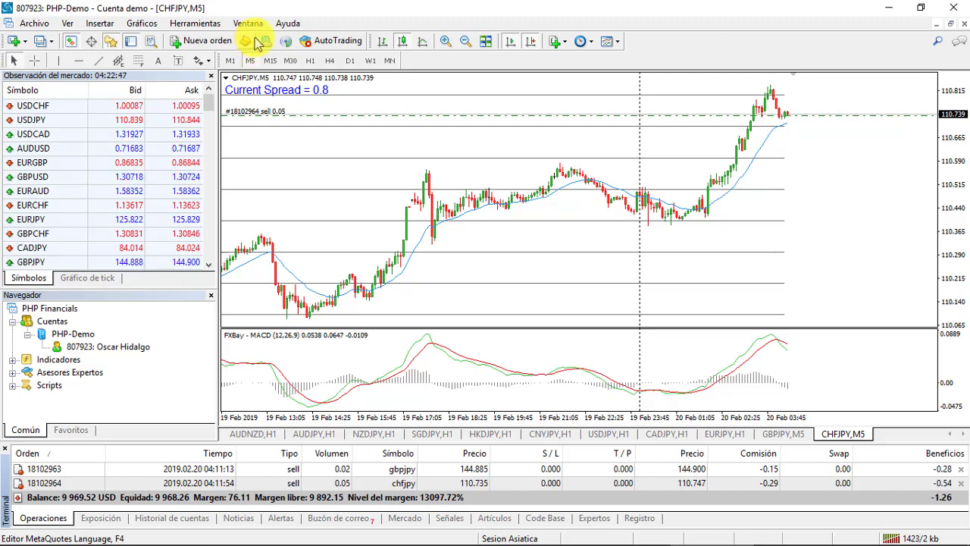
Step: Compare the CHFJPY chart as bars, candlesticks and a line at a closer zoom, and restore the candlestick view at the wider zoom
{"action": "left_click", "coordinate": [382, 41]}
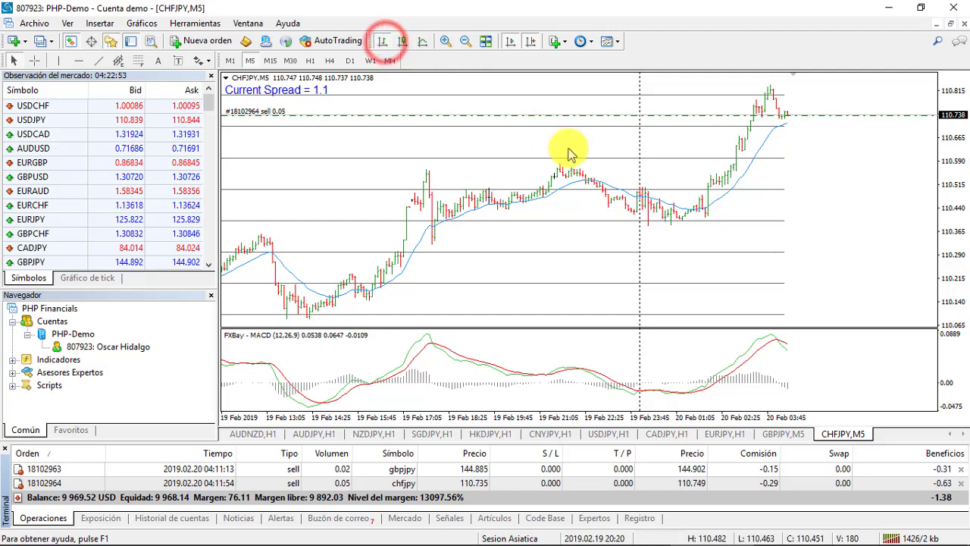
{"action": "left_click", "coordinate": [445, 41]}
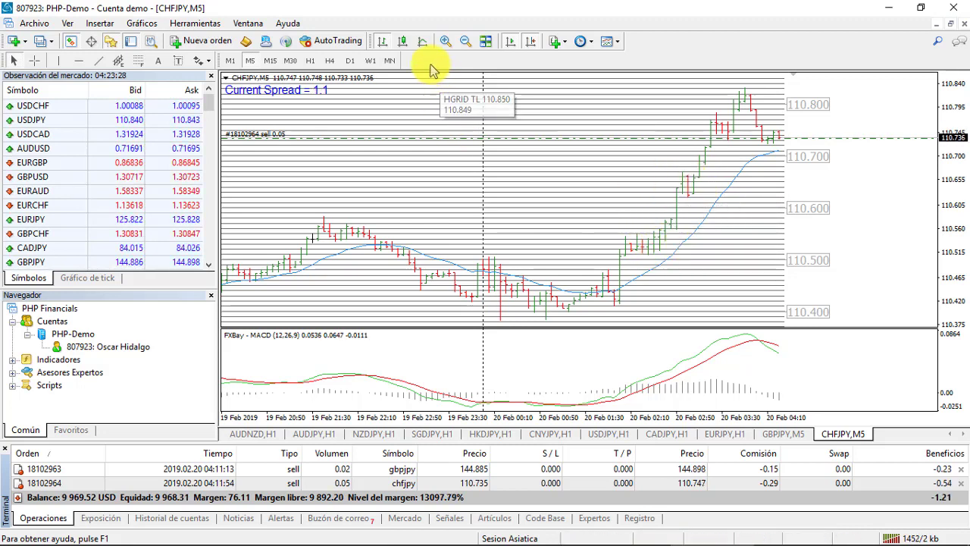
{"action": "left_click", "coordinate": [403, 41]}
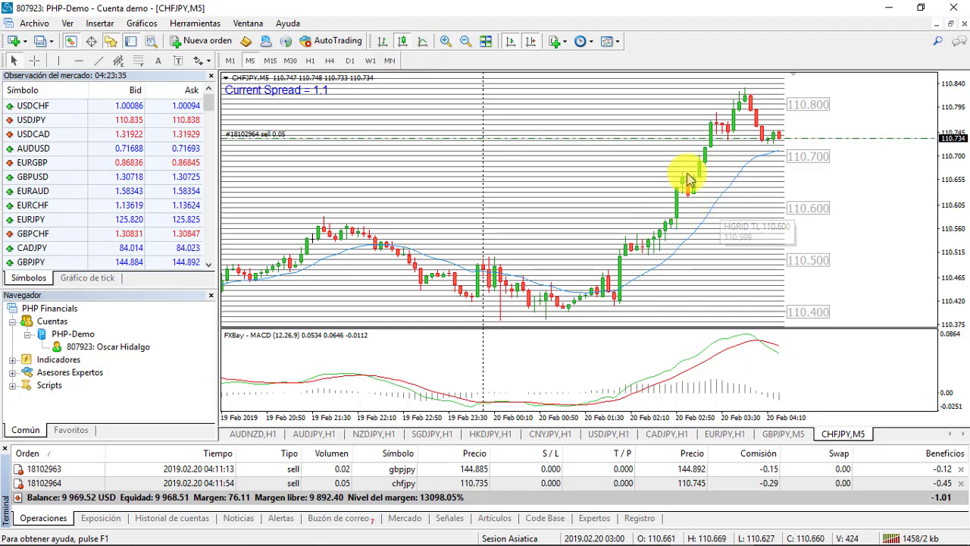
{"action": "left_click", "coordinate": [419, 43]}
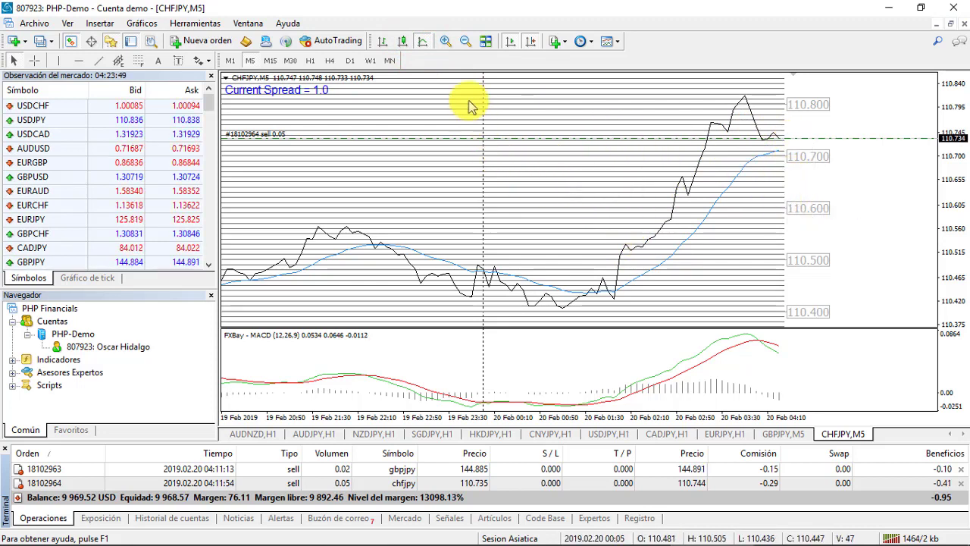
{"action": "left_click", "coordinate": [406, 42]}
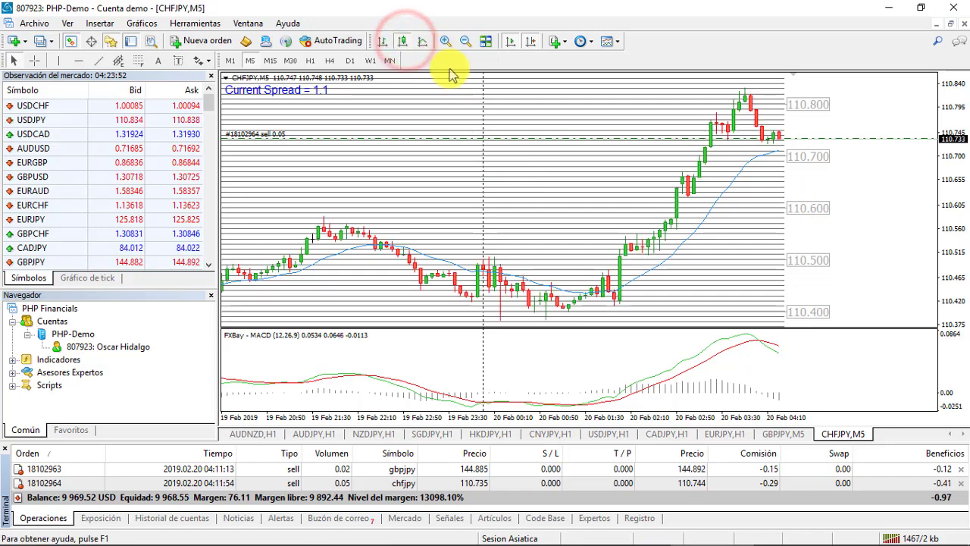
{"action": "left_click", "coordinate": [465, 41]}
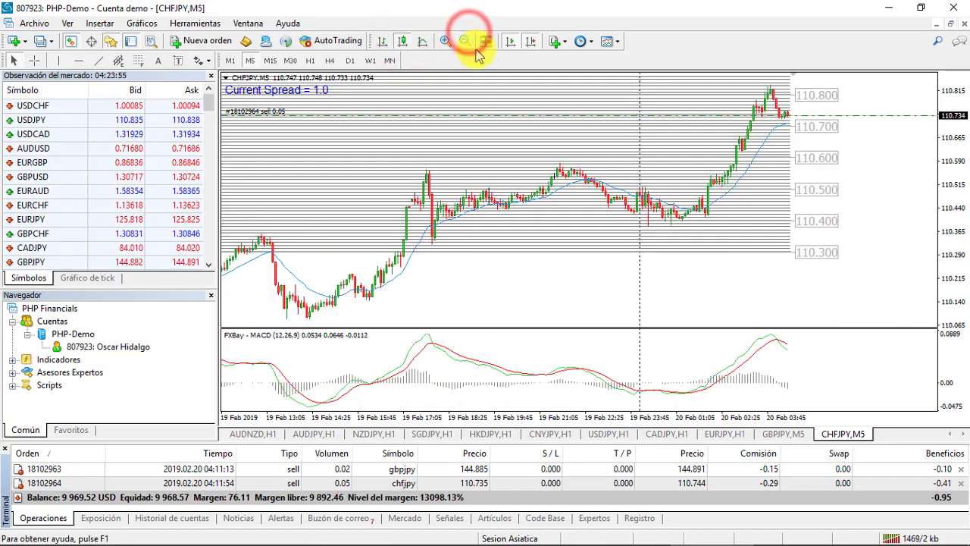
{"action": "left_click", "coordinate": [465, 42]}
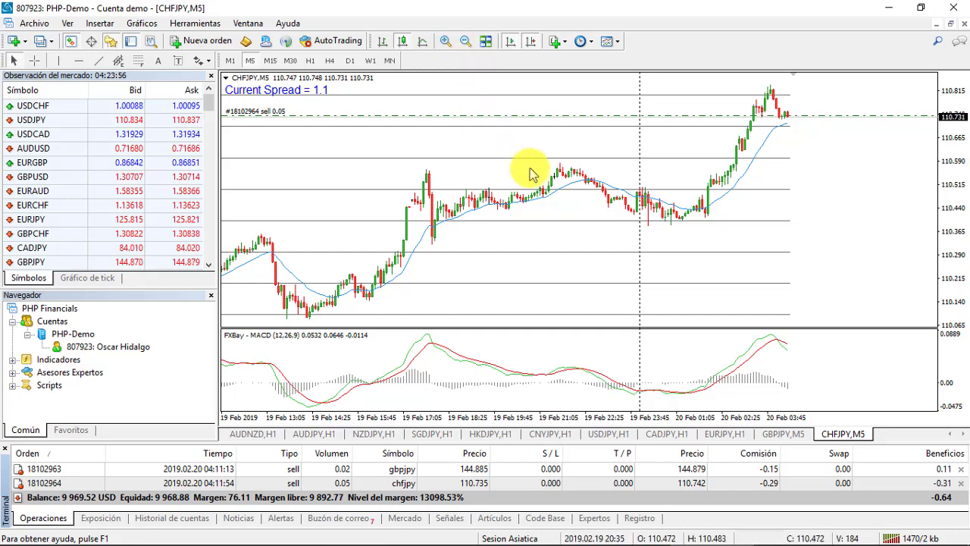